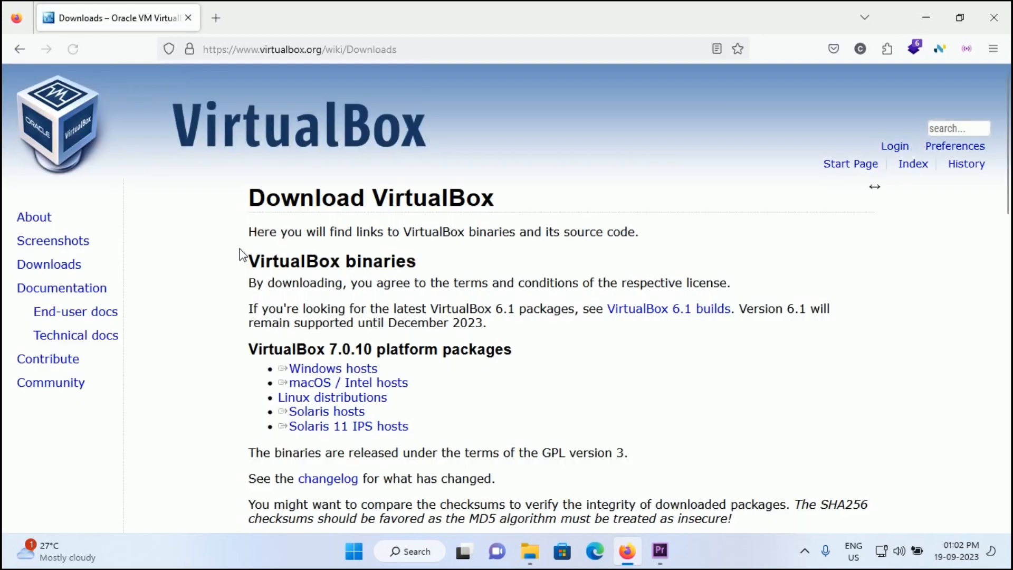
Highlight the heading on the VirtualBox downloads page, then clear the selection.
{"action": "double_click", "coordinate": [255, 360]}
{"action": "left_click_drag", "start_coordinate": [258, 358], "coordinate": [232, 346]}
{"action": "left_click", "coordinate": [220, 357]}
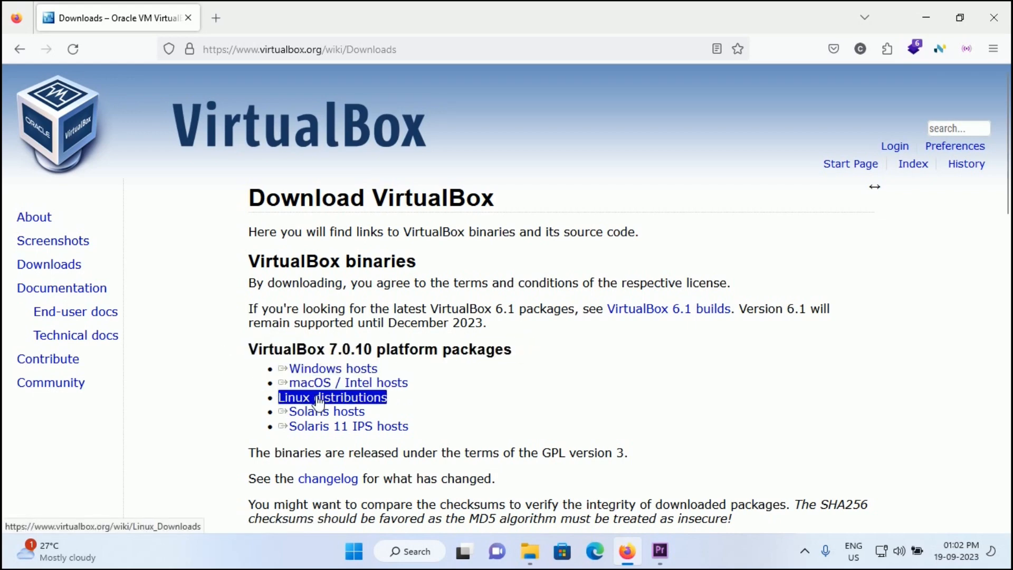
Start downloading VirtualBox-7.0.10-158379-Win.exe for Windows hosts, then cancel the download.
{"action": "left_click", "coordinate": [333, 371]}
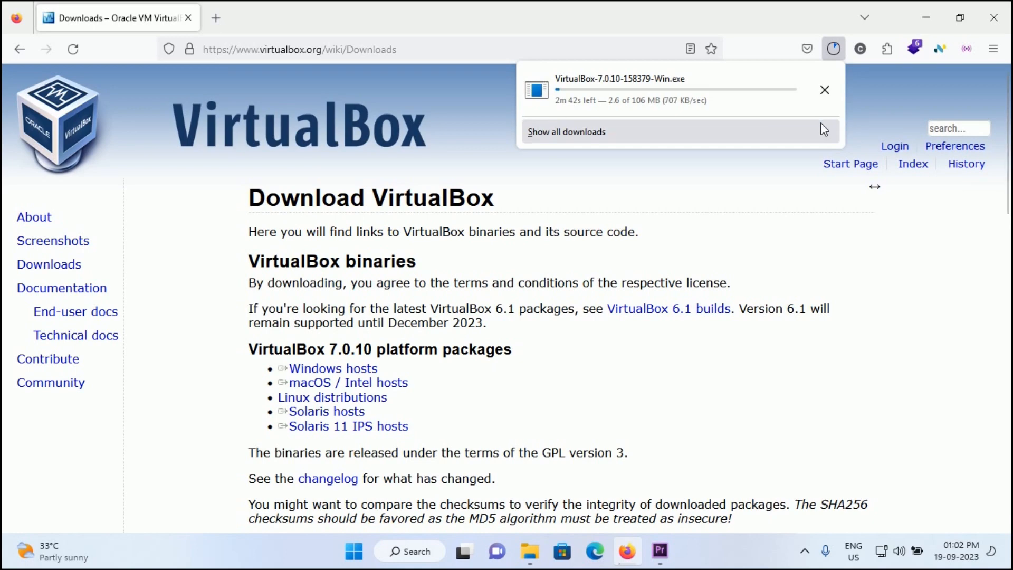
{"action": "left_click", "coordinate": [825, 90]}
{"action": "left_click", "coordinate": [215, 18]}
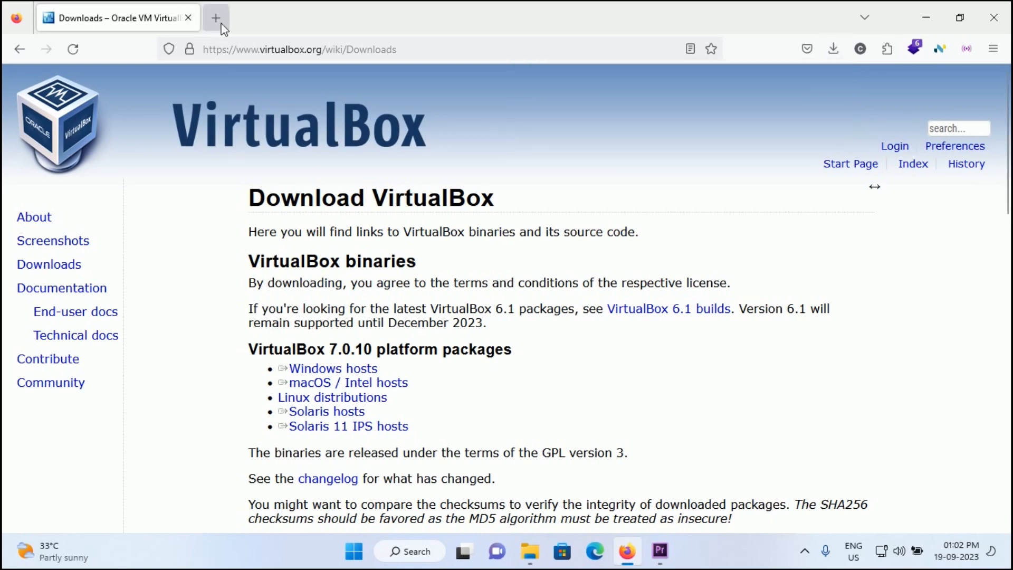
Close the VirtualBox tab and search Google for 'ubuntu os download'.
{"action": "left_click", "coordinate": [188, 17]}
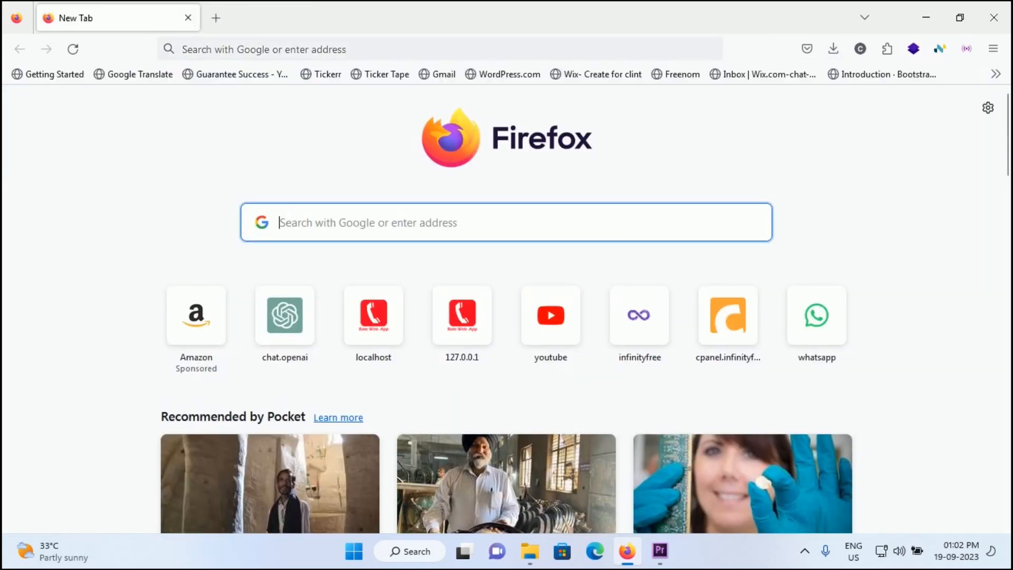
{"action": "type", "text": "Ubun"}
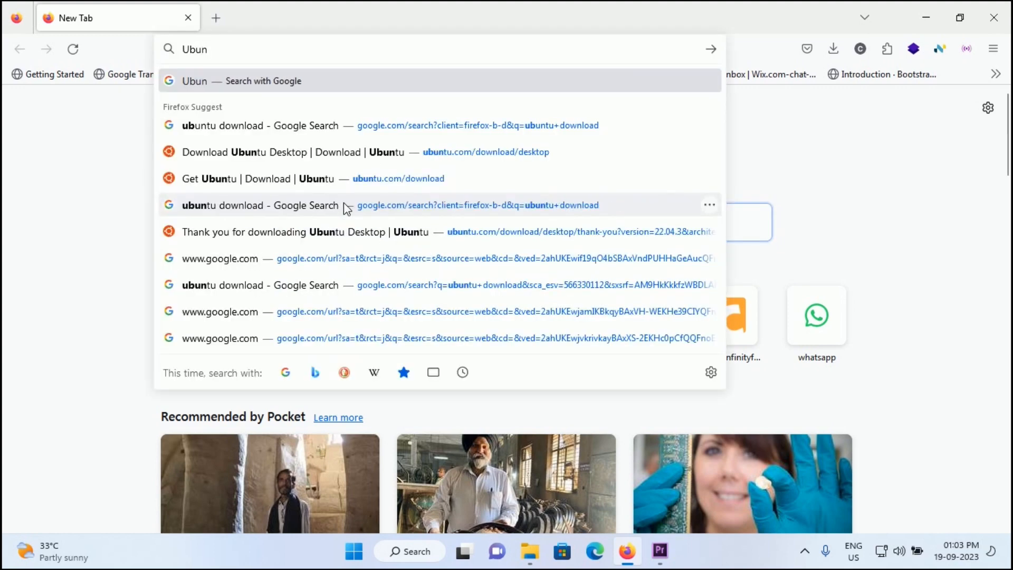
{"action": "type", "text": "tu os"}
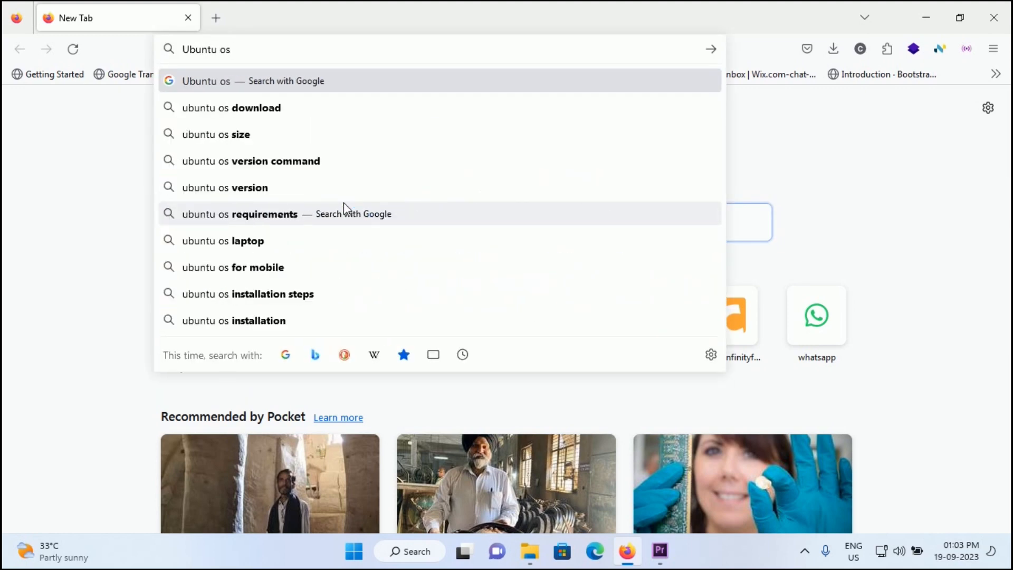
{"action": "key", "text": "Down"}
{"action": "key", "text": "Return"}
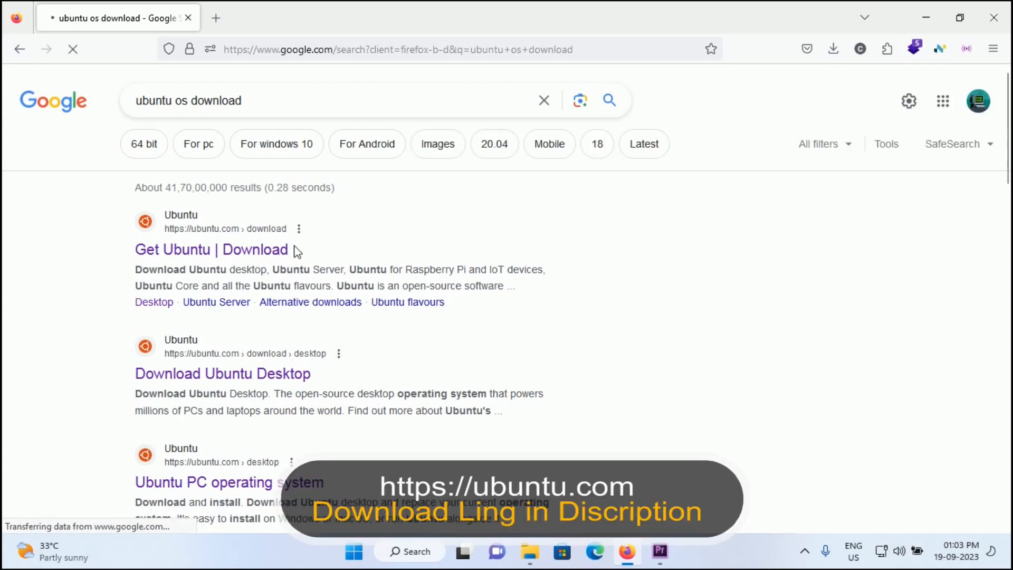
Go to the Ubuntu Desktop download page and highlight the Ubuntu 22.04.3 LTS title.
{"action": "left_click", "coordinate": [202, 250]}
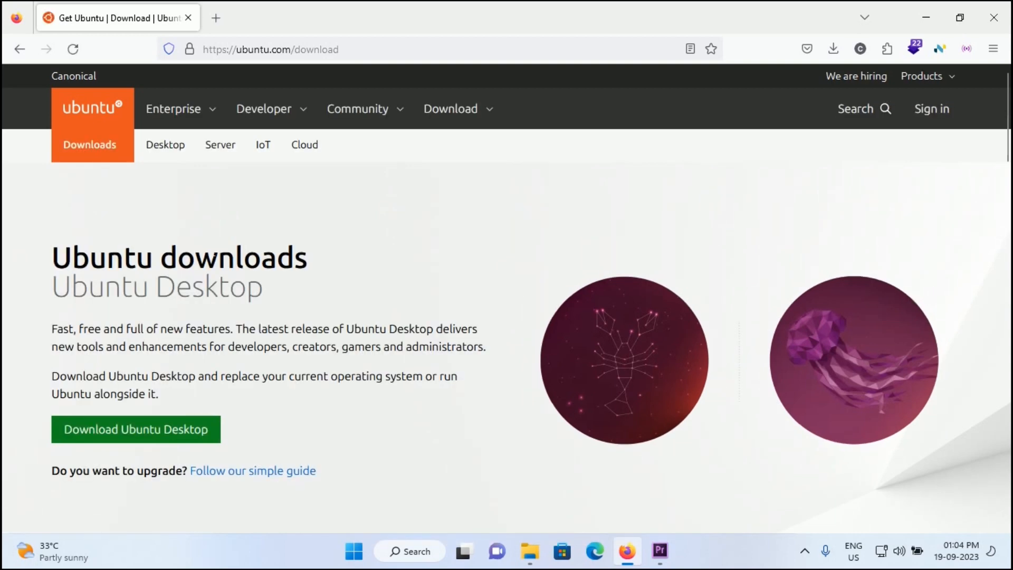
{"action": "left_click", "coordinate": [123, 444]}
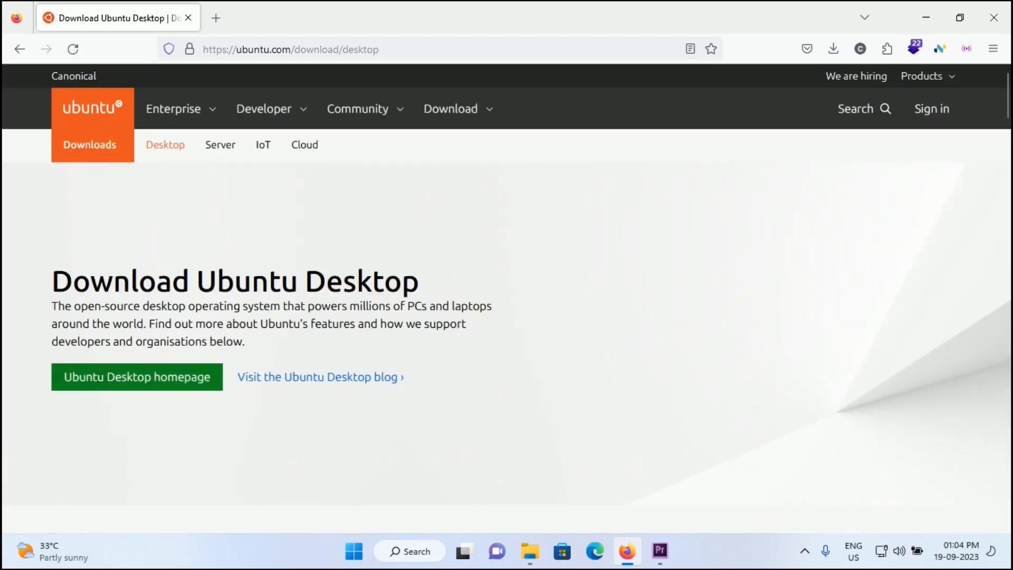
{"action": "scroll", "coordinate": [338, 415], "scroll_direction": "down", "scroll_amount": 6}
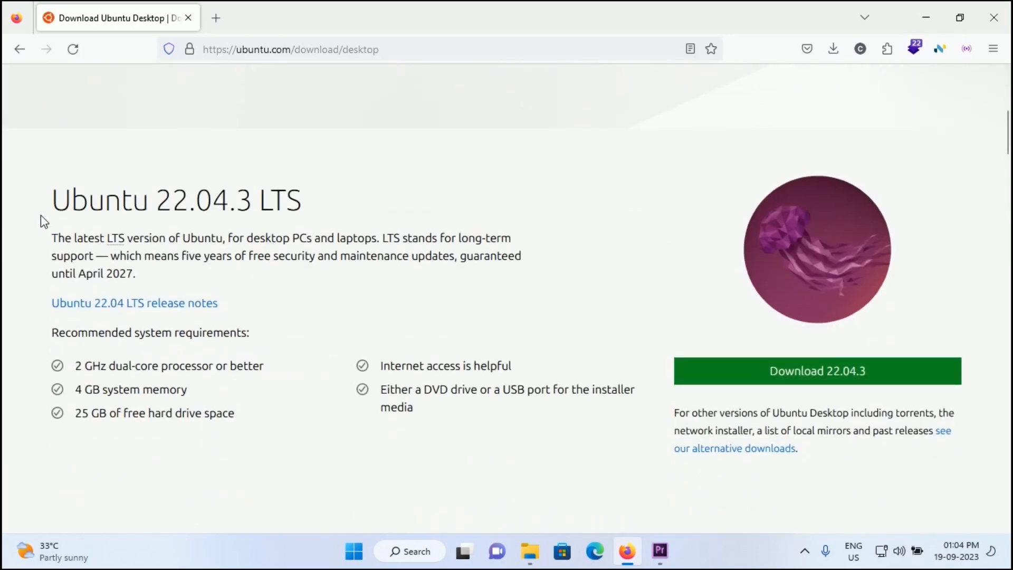
{"action": "left_click_drag", "start_coordinate": [42, 217], "coordinate": [308, 210]}
{"action": "left_click", "coordinate": [310, 211]}
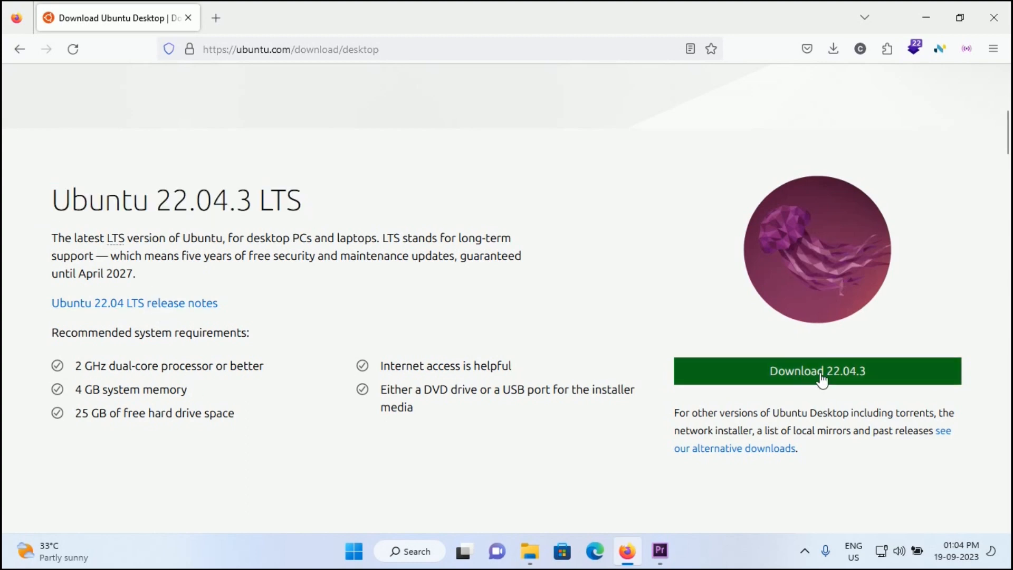
Download Ubuntu Desktop 22.04.3, highlight the thank-you heading, then cancel the ISO download.
{"action": "left_click", "coordinate": [783, 376]}
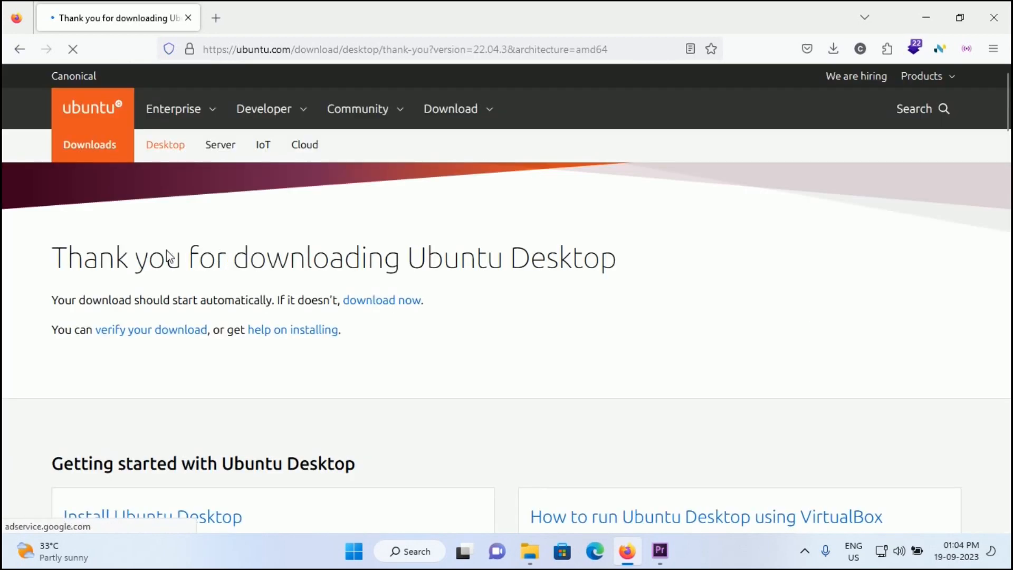
{"action": "left_click_drag", "start_coordinate": [52, 259], "coordinate": [626, 269]}
{"action": "left_click", "coordinate": [624, 268]}
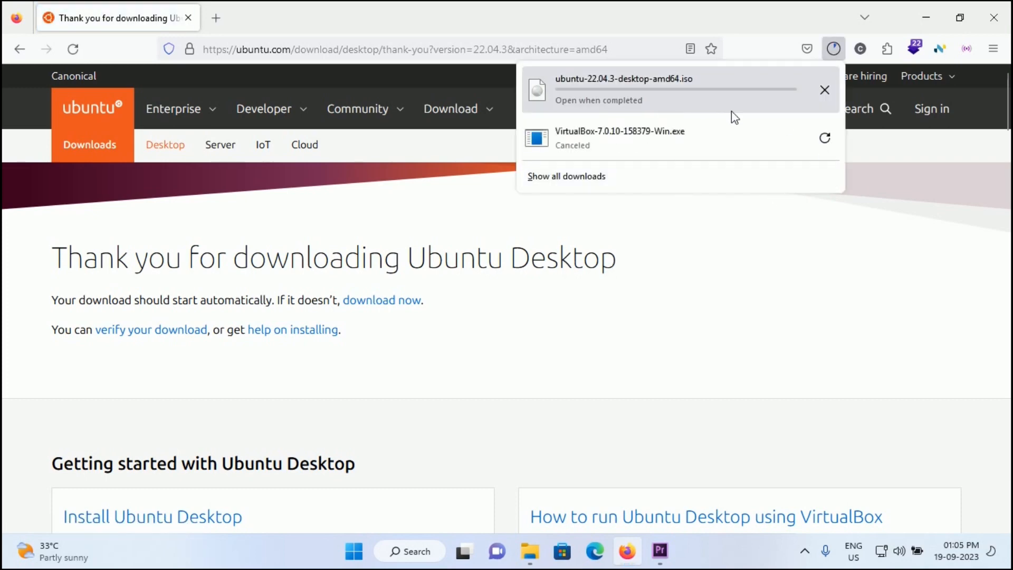
{"action": "left_click", "coordinate": [822, 98]}
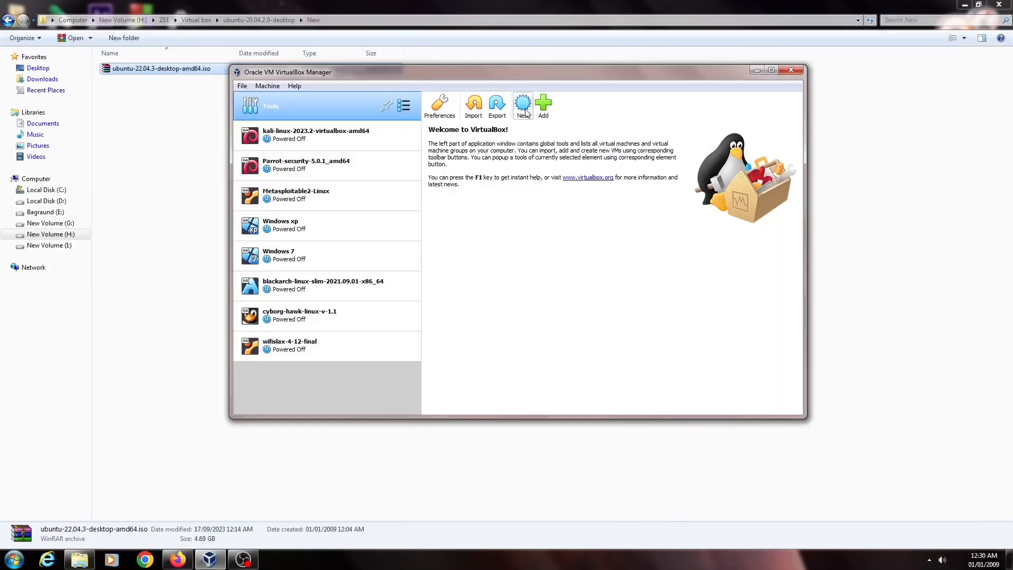
Name the new VM ubuntu-22.04.3-desktop-amd64, choose its machine folder, and keep default memory.
{"action": "left_click", "coordinate": [524, 104]}
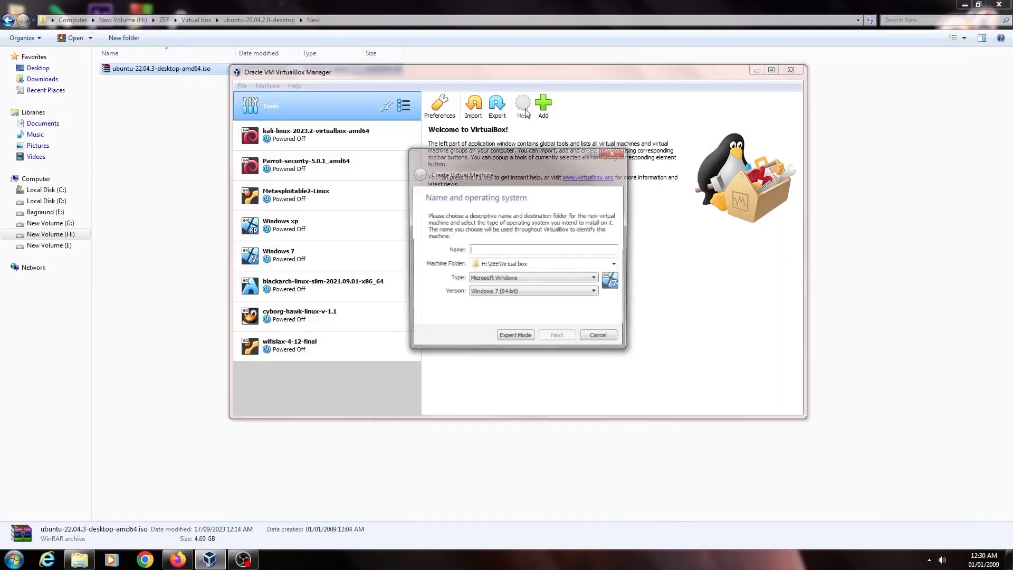
{"action": "type", "text": "ubuntu-22.04.3-desktop-amd64"}
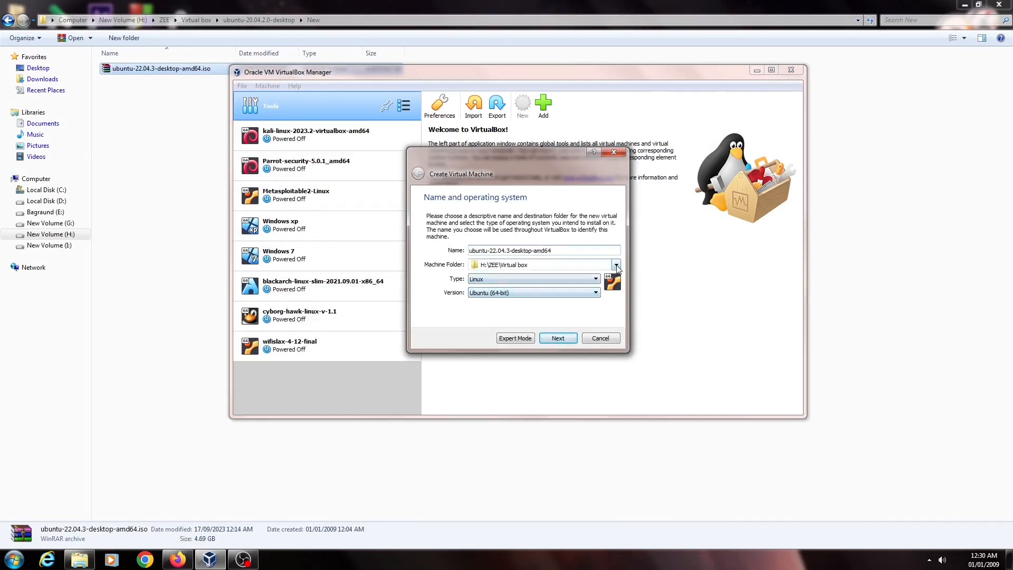
{"action": "left_click", "coordinate": [596, 265]}
{"action": "left_click", "coordinate": [525, 283]}
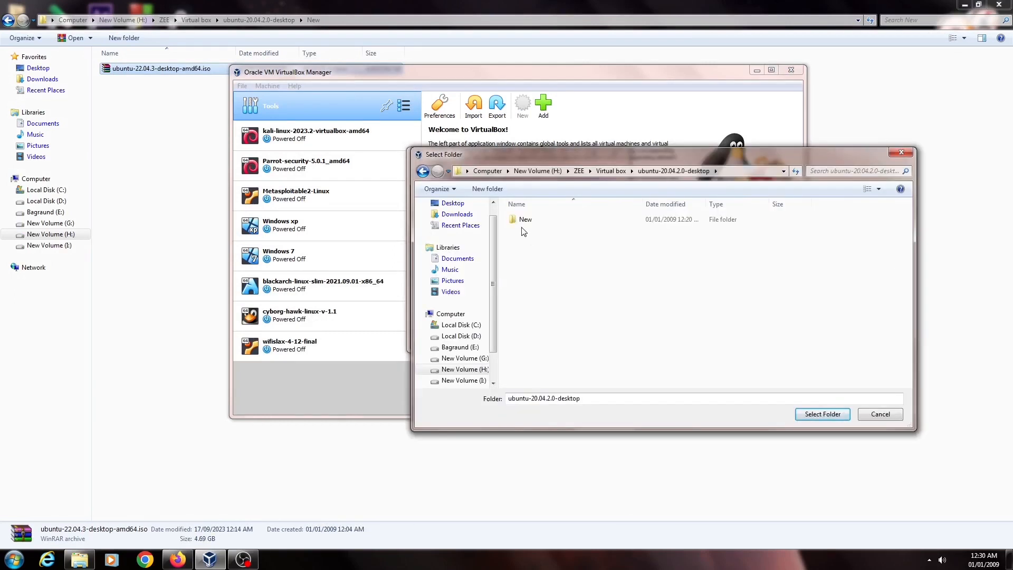
{"action": "left_click", "coordinate": [822, 417]}
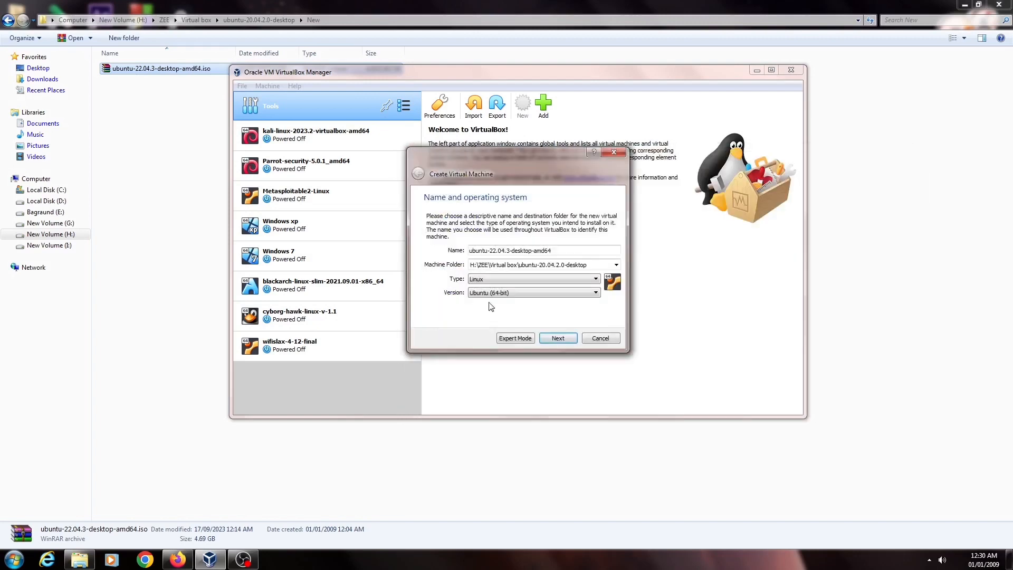
{"action": "left_click", "coordinate": [558, 338]}
{"action": "left_click", "coordinate": [557, 338]}
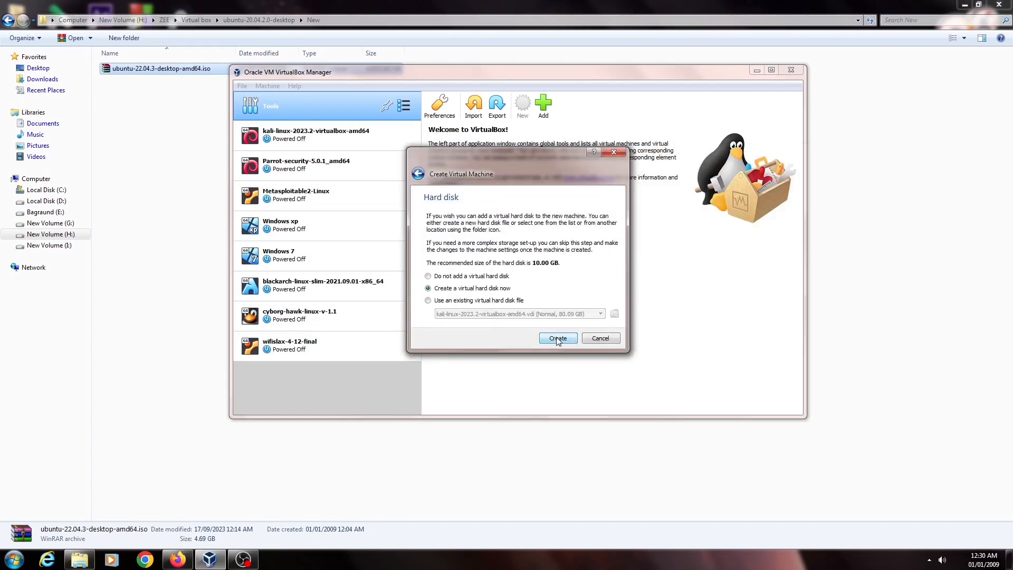
Add a 30 GB dynamically allocated virtual hard disk and finish creating the VM.
{"action": "left_click", "coordinate": [558, 337]}
{"action": "left_click", "coordinate": [558, 356]}
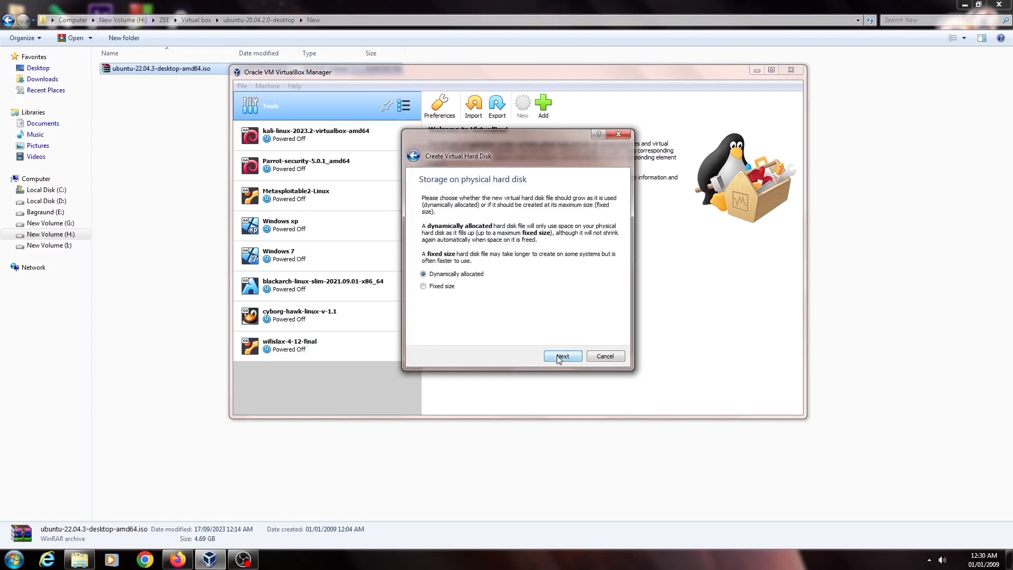
{"action": "left_click", "coordinate": [558, 357]}
{"action": "left_click_drag", "start_coordinate": [607, 254], "coordinate": [596, 254]}
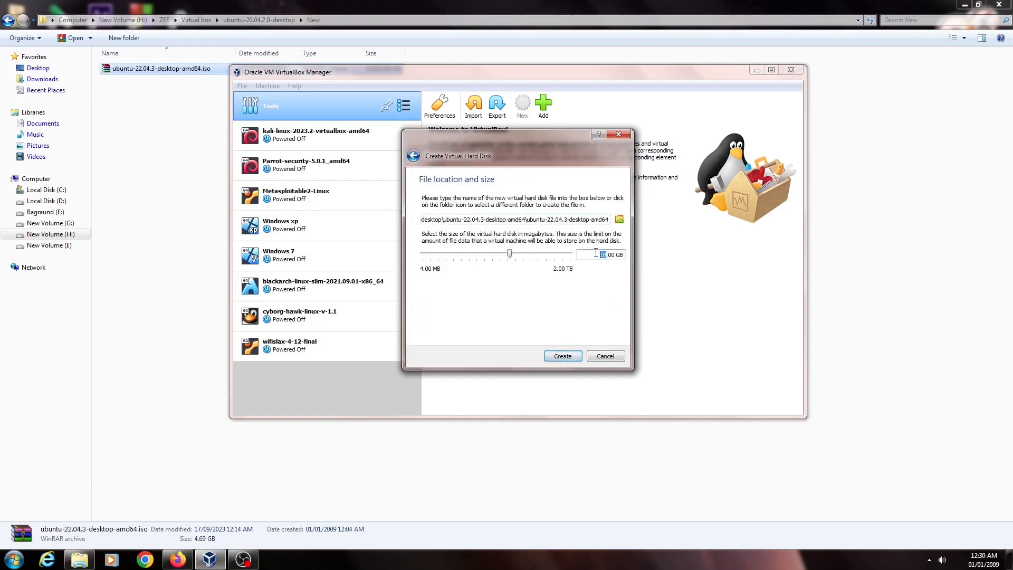
{"action": "type", "text": "30"}
{"action": "left_click", "coordinate": [564, 355]}
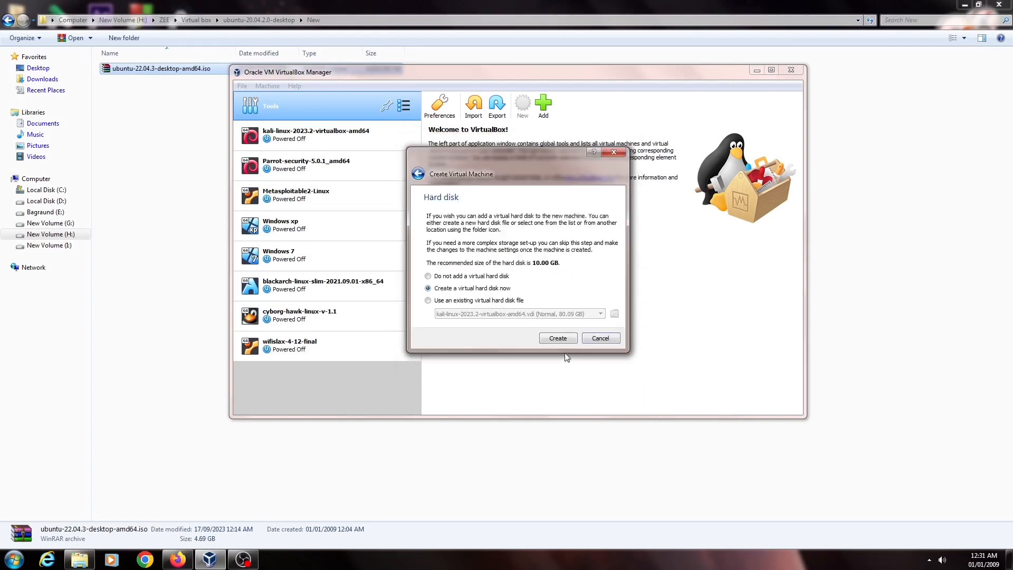
{"action": "left_click", "coordinate": [569, 338]}
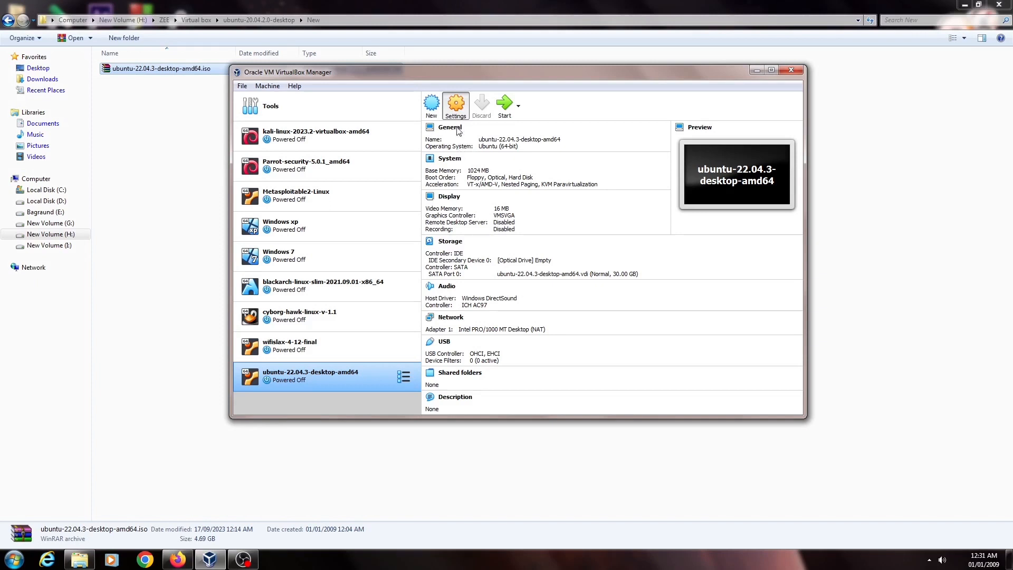
In the VM settings, raise the video memory above 16 MB and return to Storage.
{"action": "left_click", "coordinate": [463, 112]}
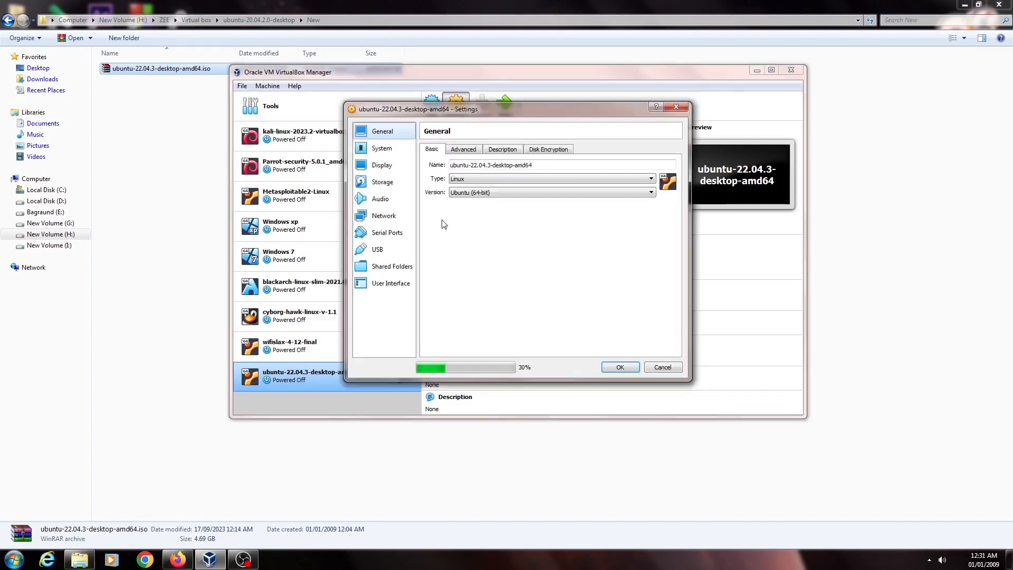
{"action": "left_click", "coordinate": [388, 149]}
{"action": "left_click", "coordinate": [385, 165]}
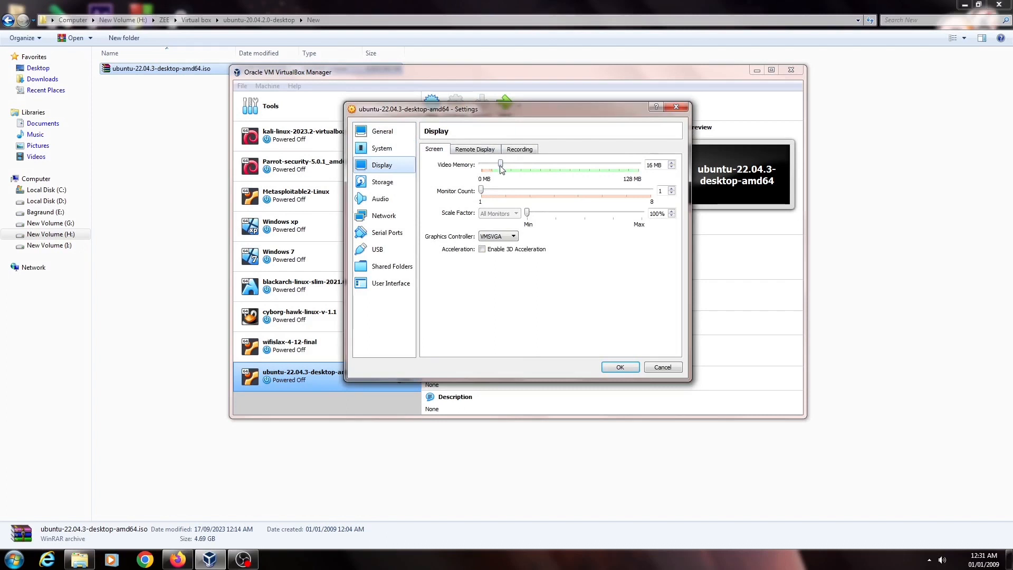
{"action": "left_click_drag", "start_coordinate": [501, 166], "coordinate": [628, 167]}
{"action": "left_click", "coordinate": [388, 185]}
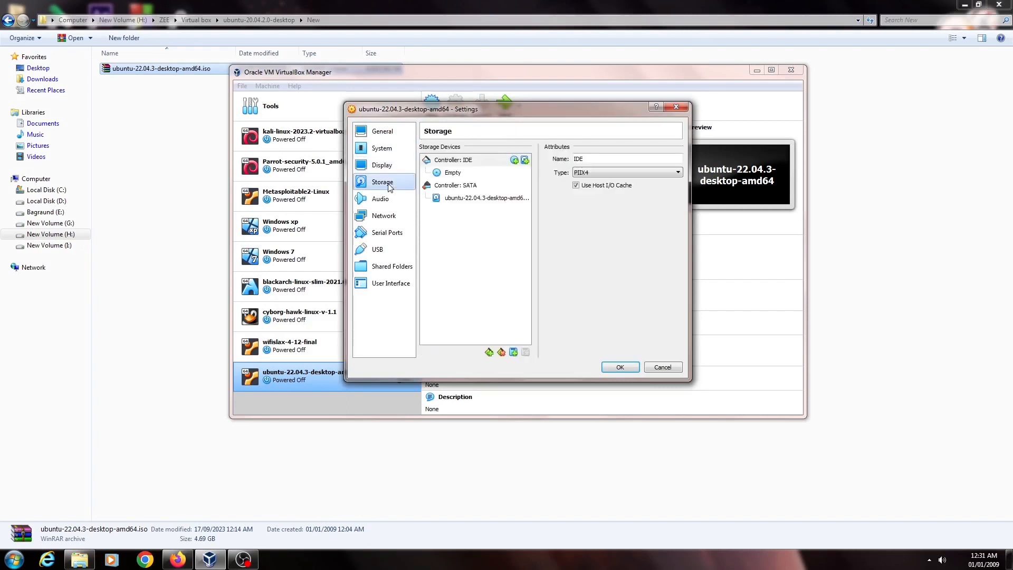
{"action": "left_click", "coordinate": [380, 198]}
{"action": "left_click", "coordinate": [382, 182]}
Load ubuntu-22.04.3-desktop-amd64.iso into the empty optical drive and save the settings.
{"action": "left_click", "coordinate": [453, 173]}
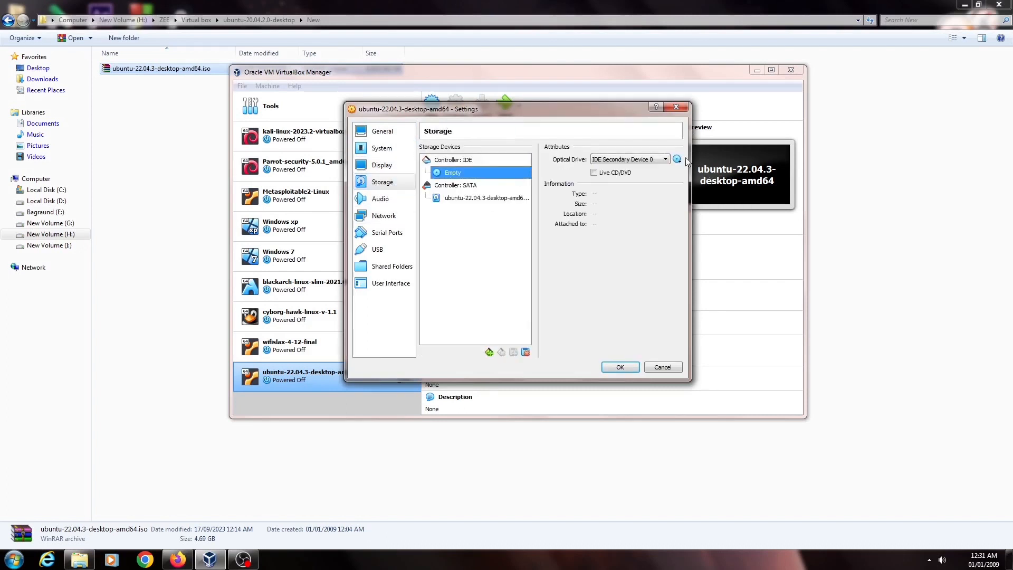
{"action": "left_click", "coordinate": [677, 158]}
{"action": "left_click", "coordinate": [704, 185]}
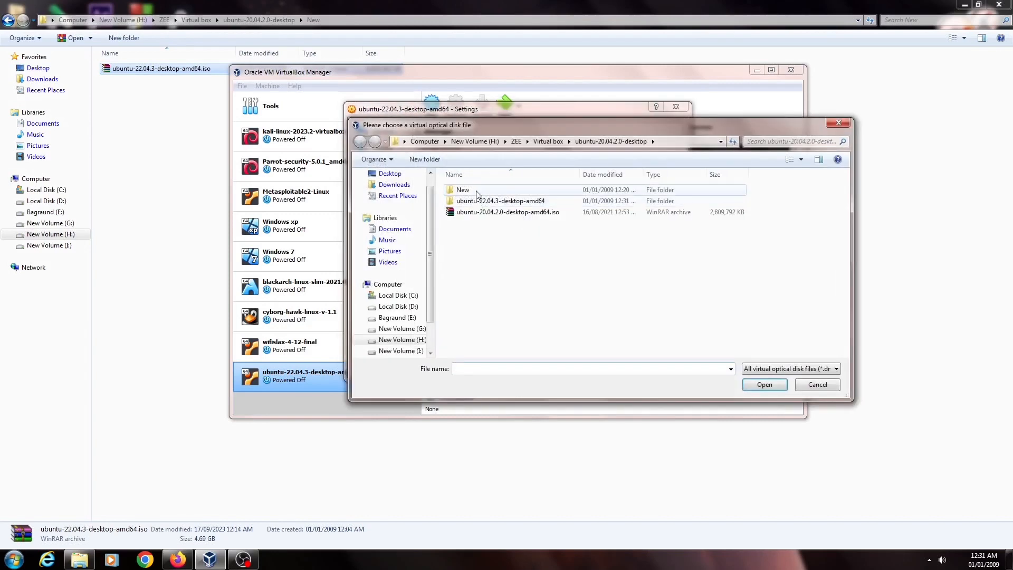
{"action": "double_click", "coordinate": [462, 190]}
{"action": "left_click", "coordinate": [492, 191]}
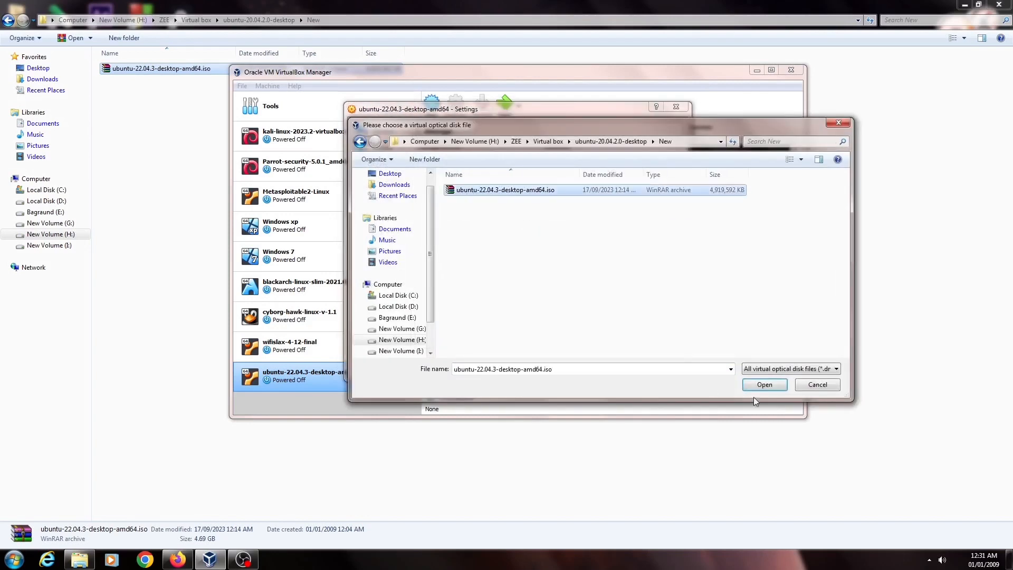
{"action": "left_click", "coordinate": [770, 386]}
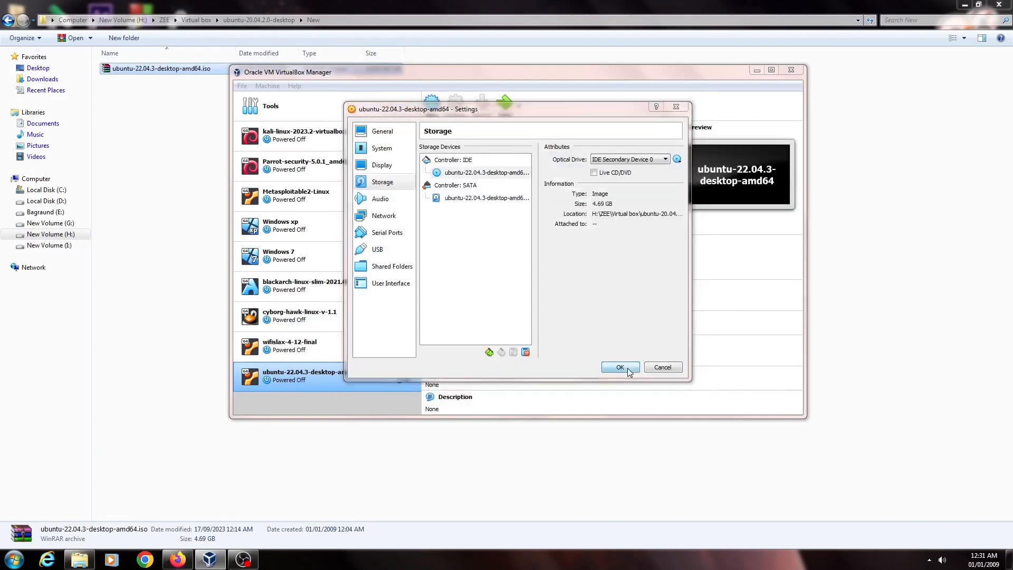
{"action": "left_click", "coordinate": [628, 370]}
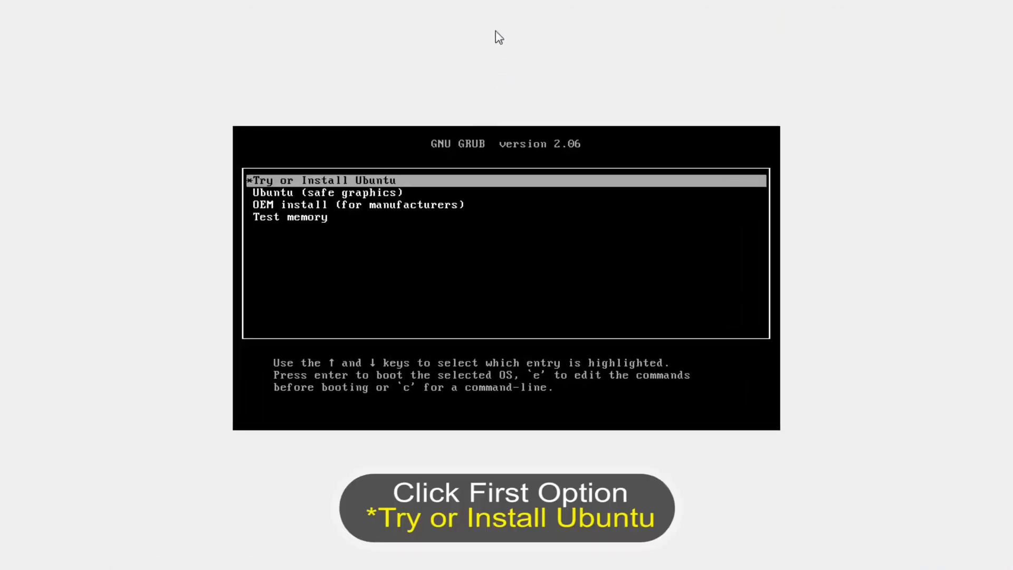
Boot the 'Try or Install Ubuntu' GRUB entry.
{"action": "key", "text": "Return"}
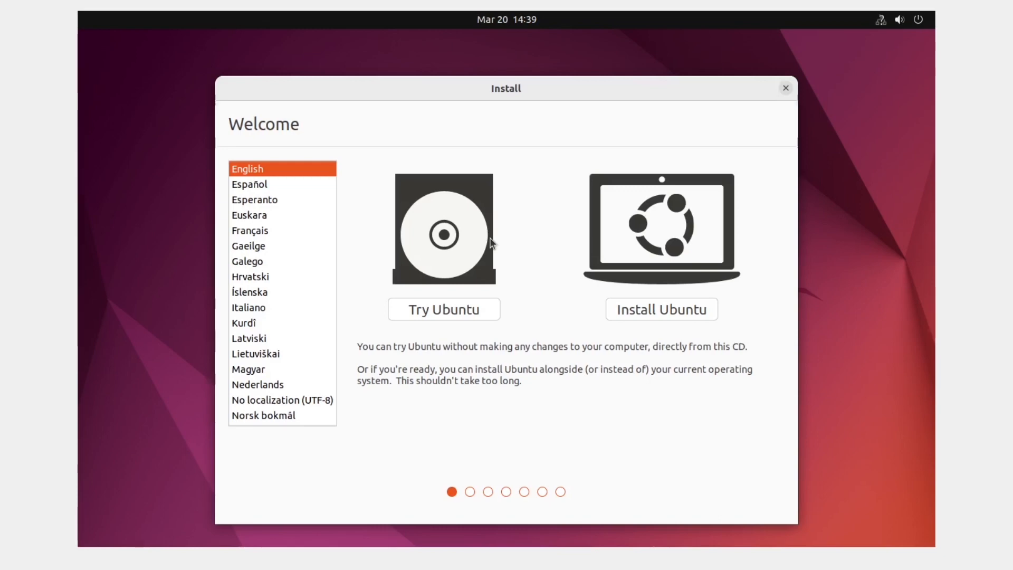
Install Ubuntu with English (US) keyboard, normal installation and erased disk, choosing Kolkata, India.
{"action": "left_click", "coordinate": [645, 311]}
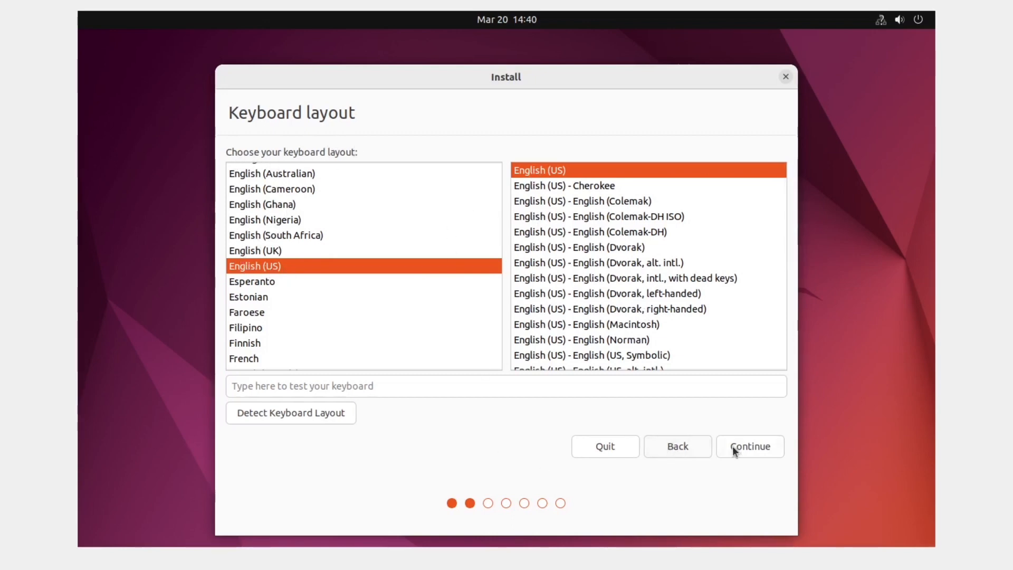
{"action": "left_click", "coordinate": [749, 445]}
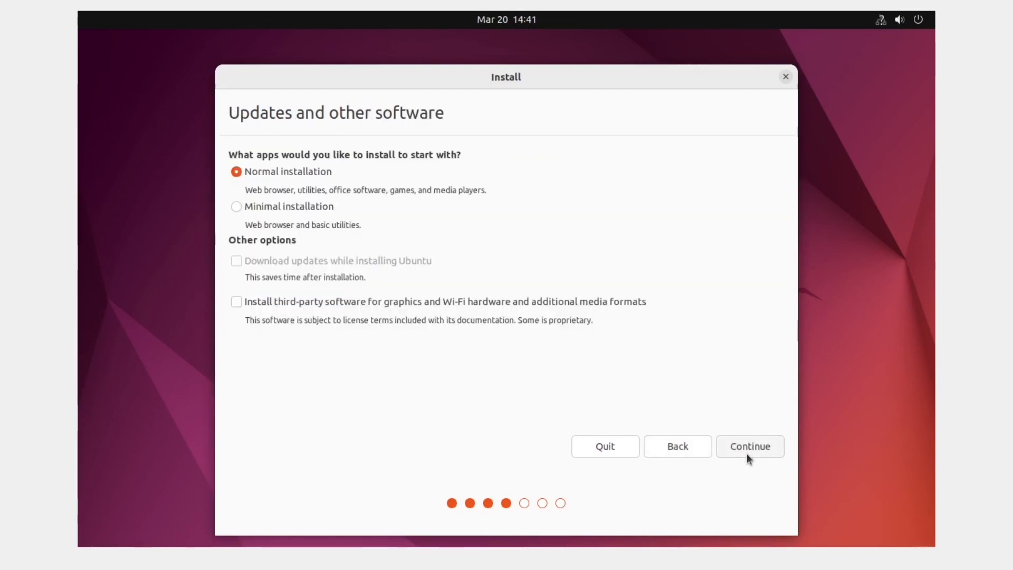
{"action": "left_click", "coordinate": [771, 451]}
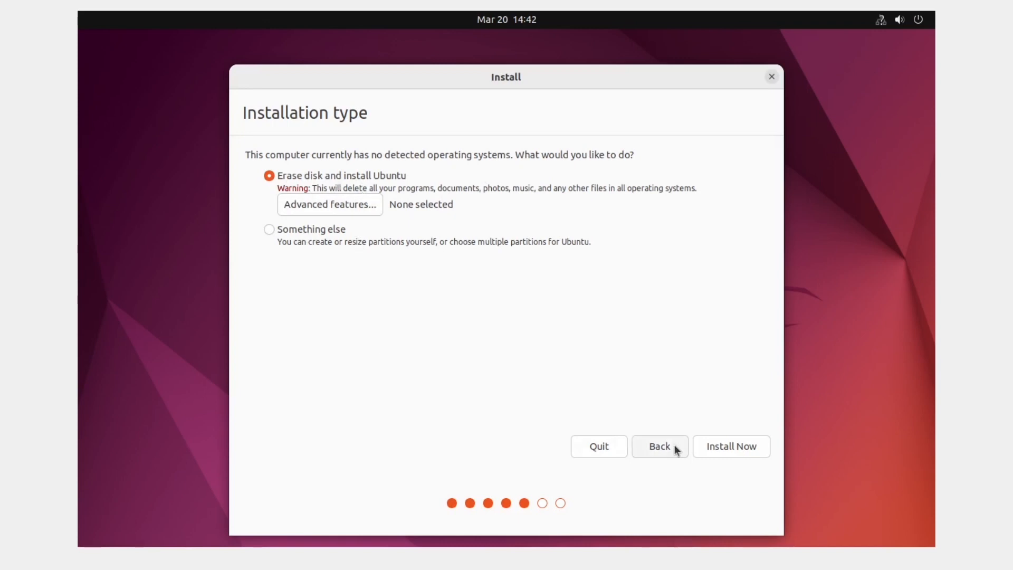
{"action": "left_click", "coordinate": [740, 449]}
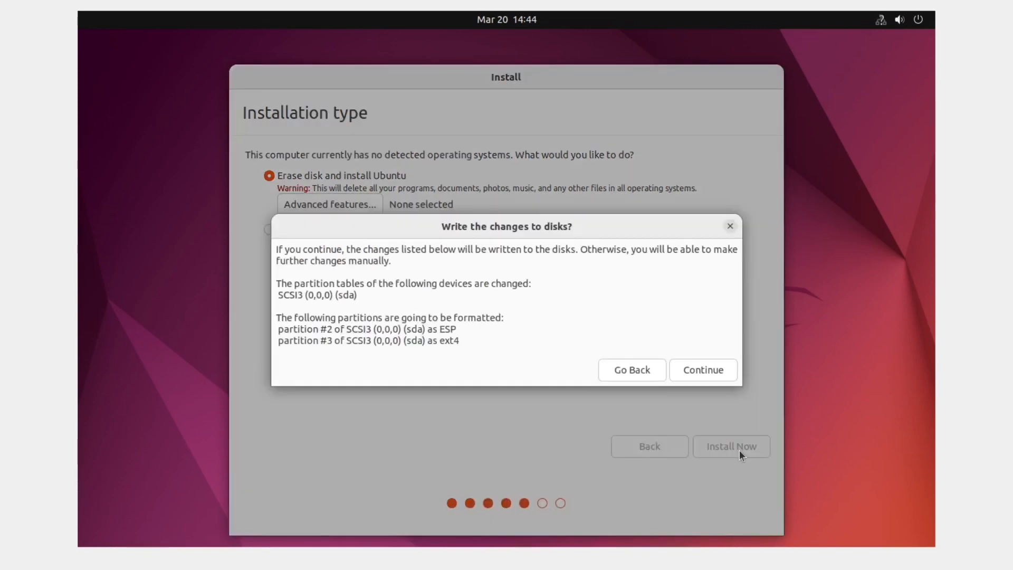
{"action": "left_click", "coordinate": [701, 371]}
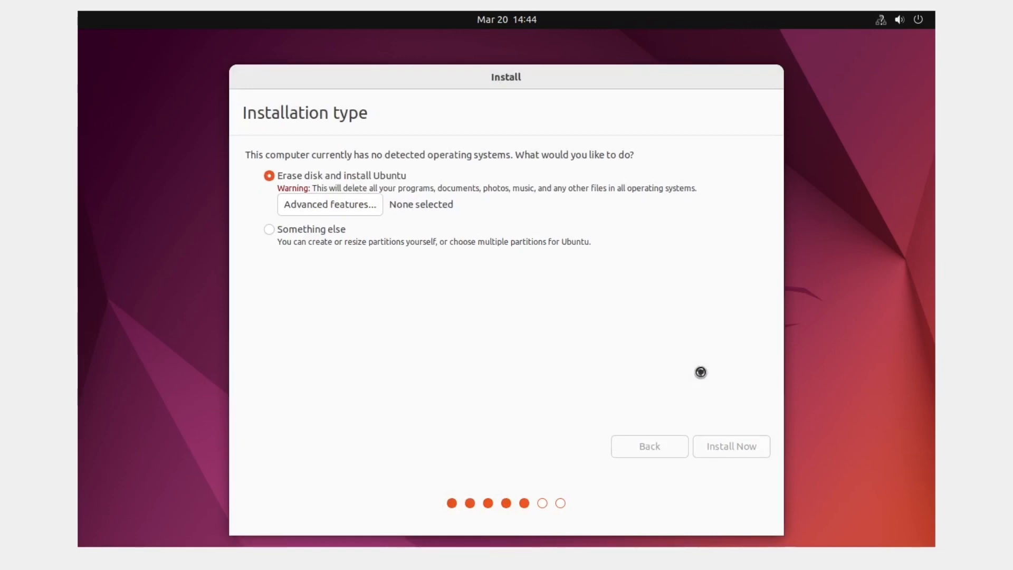
{"action": "left_click", "coordinate": [610, 276]}
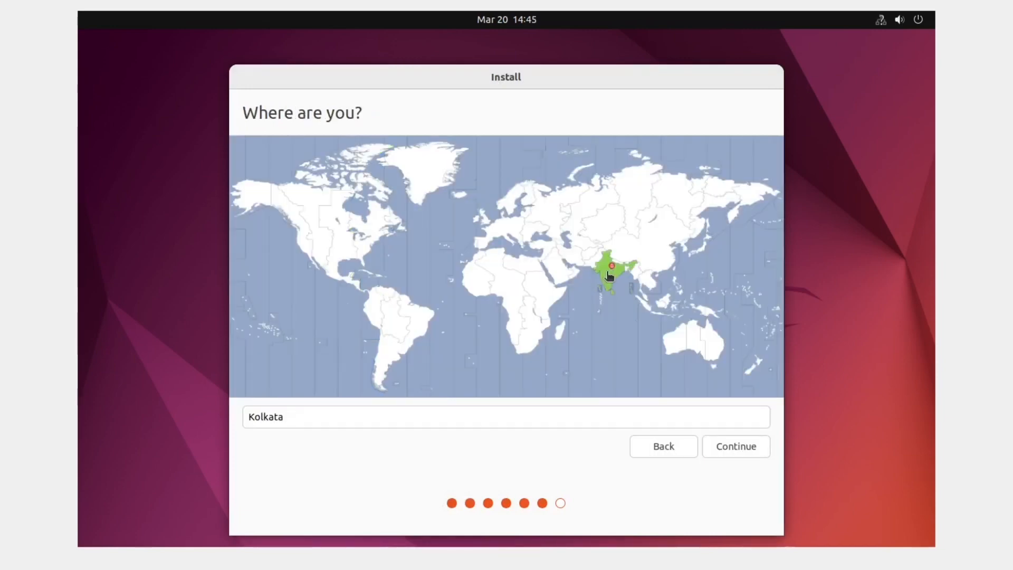
Accept the Kolkata time zone, enter the account name and password twice, and continue installing.
{"action": "left_click", "coordinate": [727, 446]}
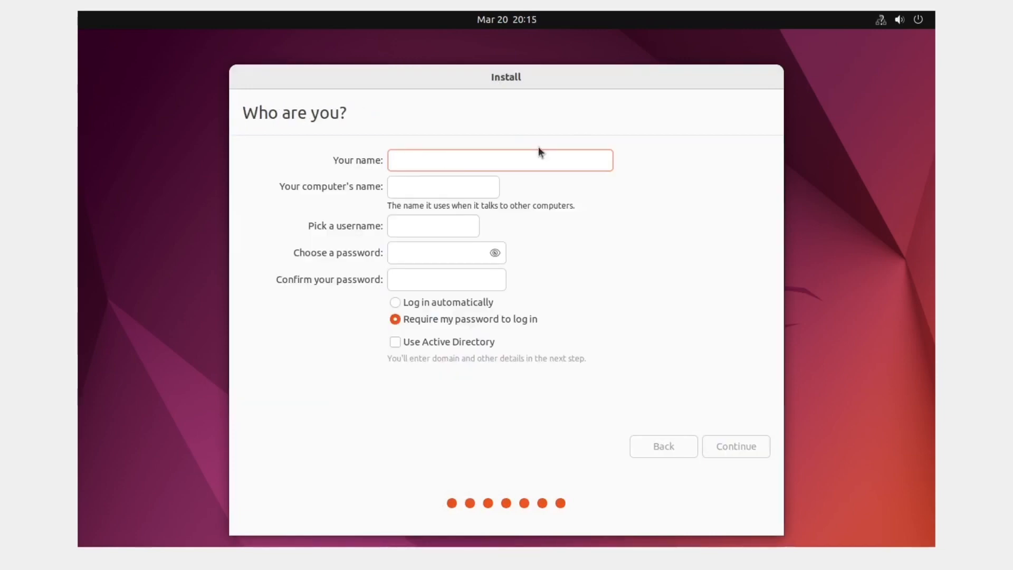
{"action": "type", "text": "ubuntu"}
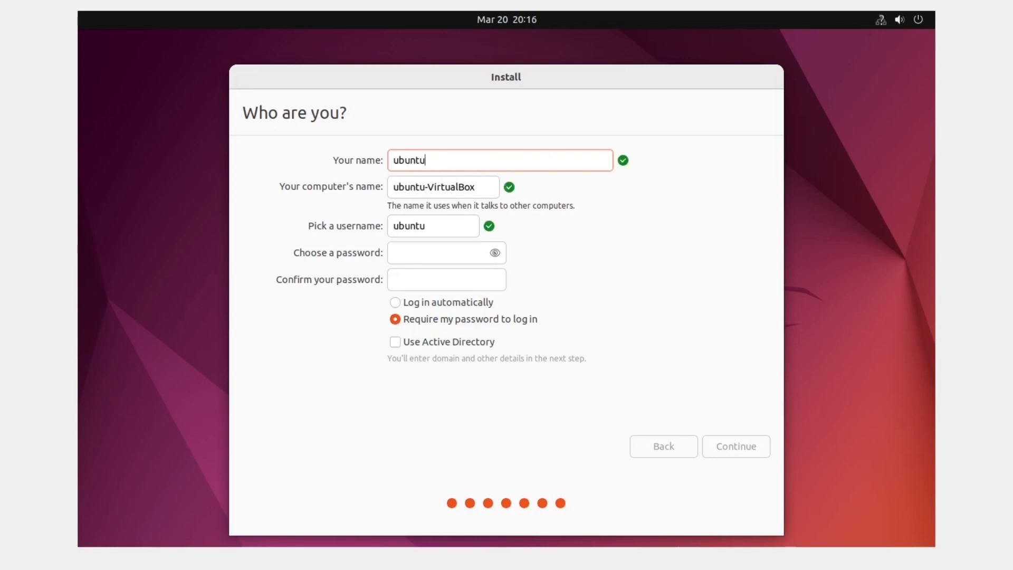
{"action": "left_click", "coordinate": [425, 251]}
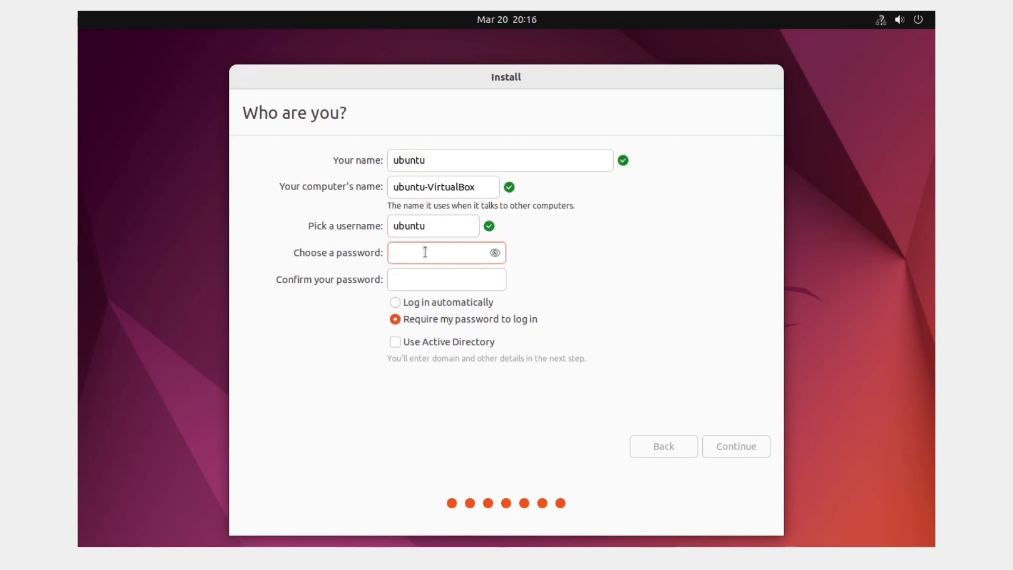
{"action": "type", "text": "ubuntu"}
{"action": "key", "text": "Tab"}
{"action": "type", "text": "u"}
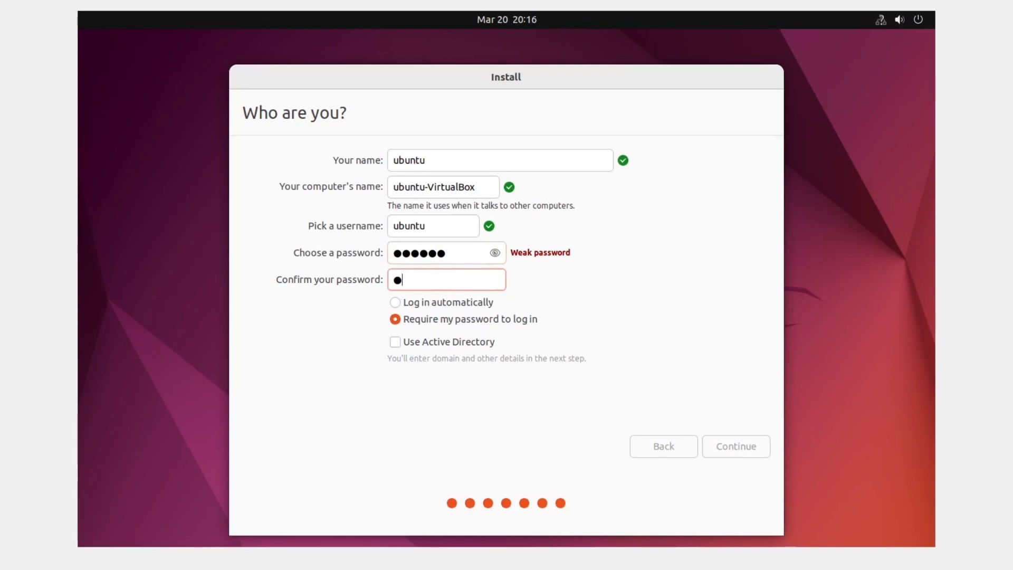
{"action": "type", "text": "buntu"}
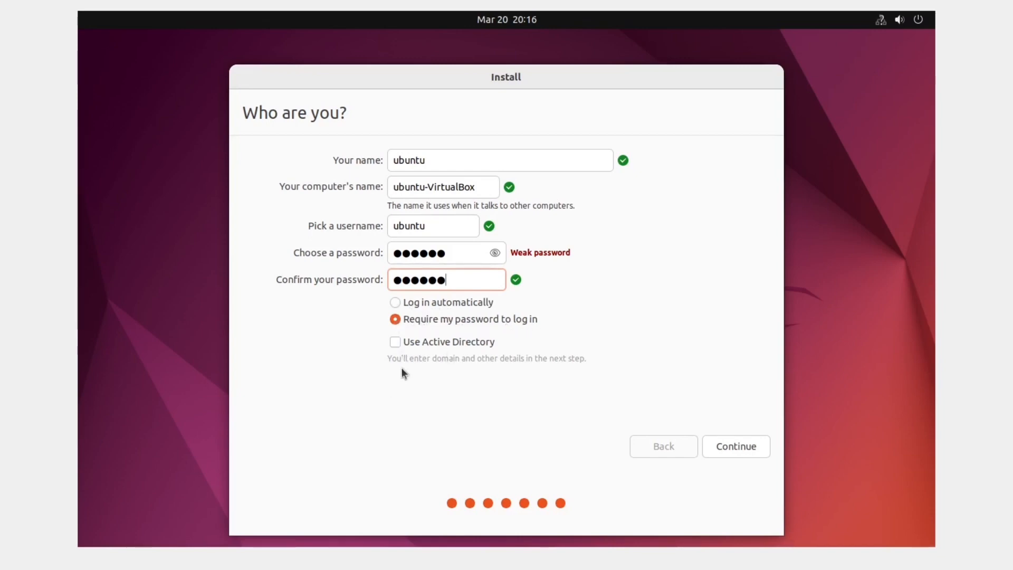
{"action": "left_click", "coordinate": [732, 449]}
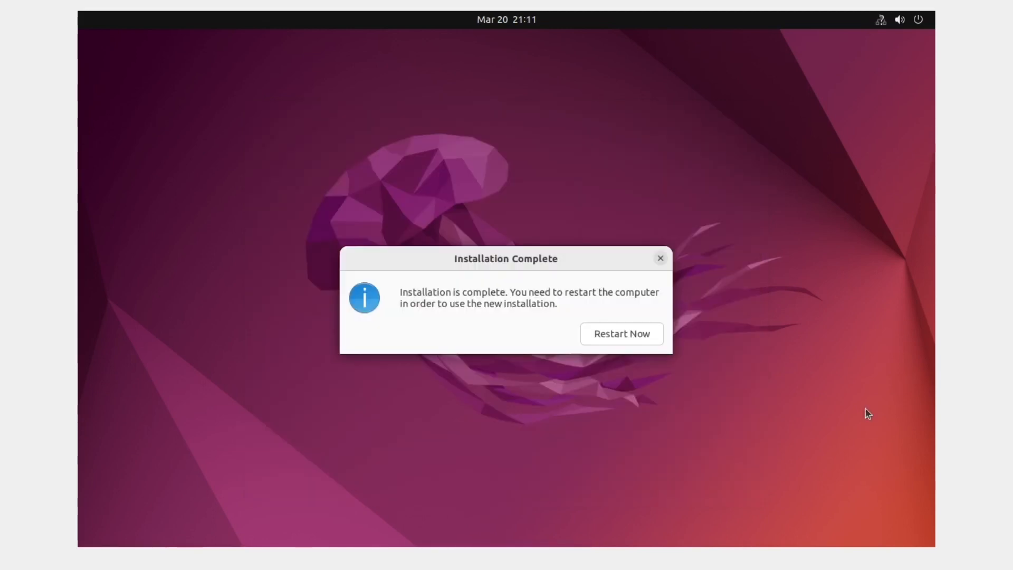
Restart the VM, confirm medium removal, and boot the installed Ubuntu entry.
{"action": "left_click", "coordinate": [628, 332]}
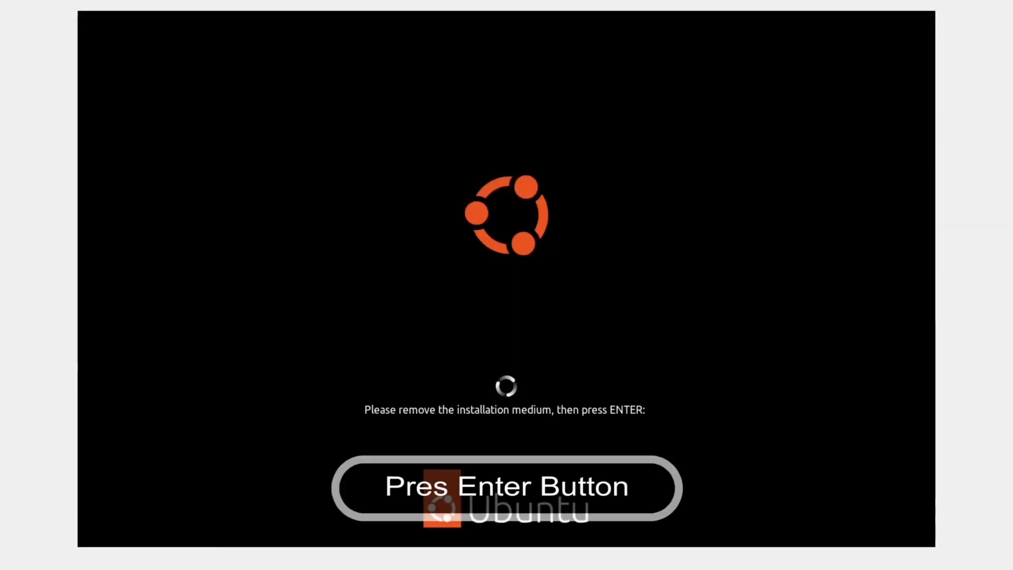
{"action": "key", "text": "Return"}
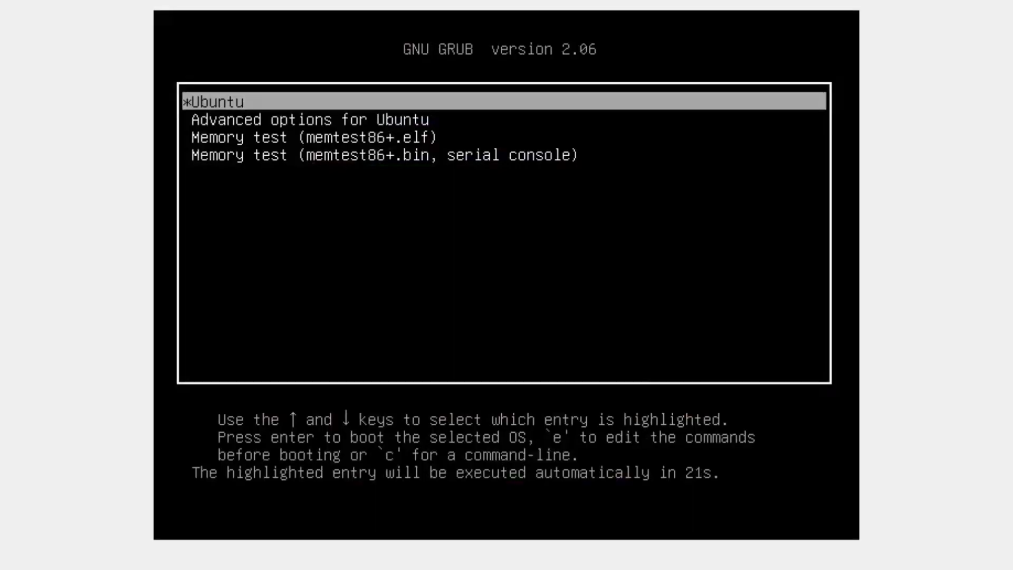
{"action": "key", "text": "Return"}
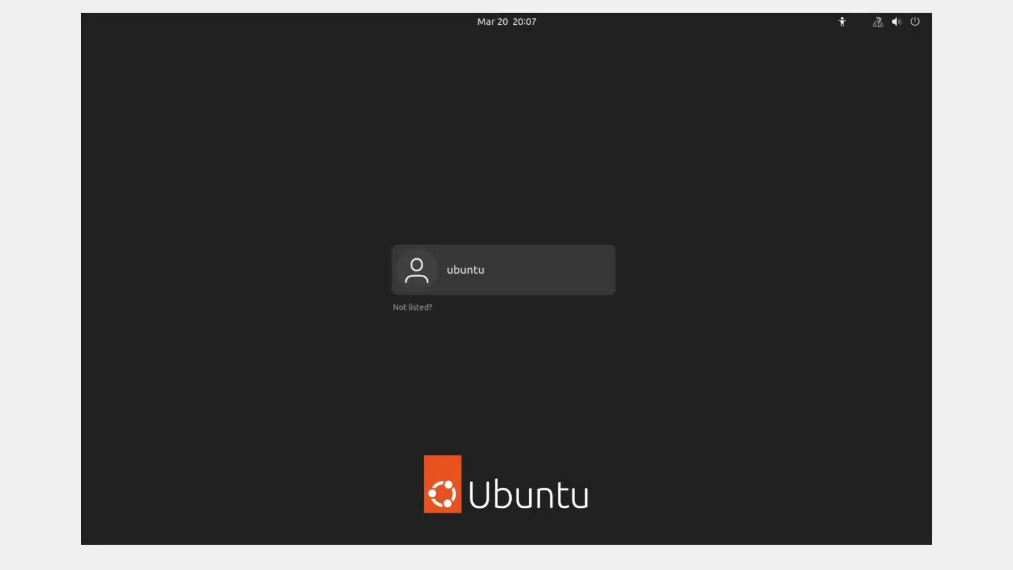
Log in to the ubuntu user account with its password.
{"action": "left_click", "coordinate": [474, 279]}
{"action": "type", "text": "ubuntu"}
{"action": "key", "text": "Return"}
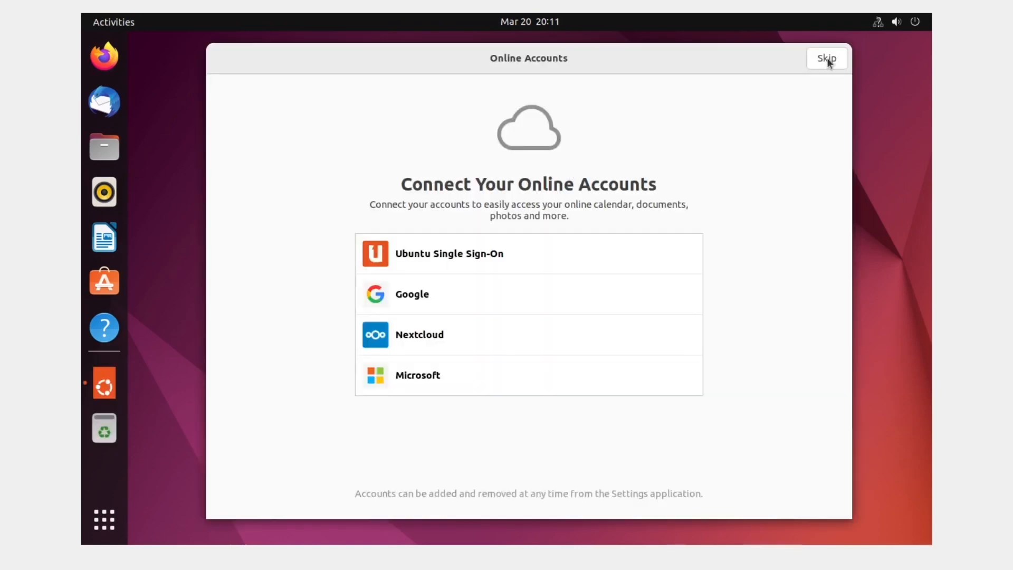
Skip Online Accounts and move past the Ubuntu Pro welcome pages.
{"action": "left_click", "coordinate": [827, 59]}
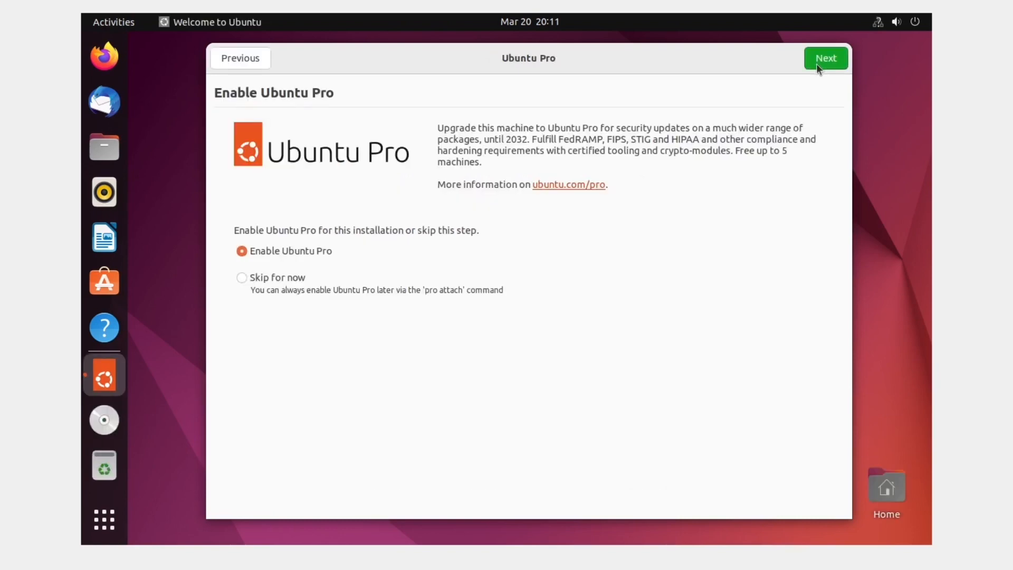
{"action": "left_click", "coordinate": [823, 59]}
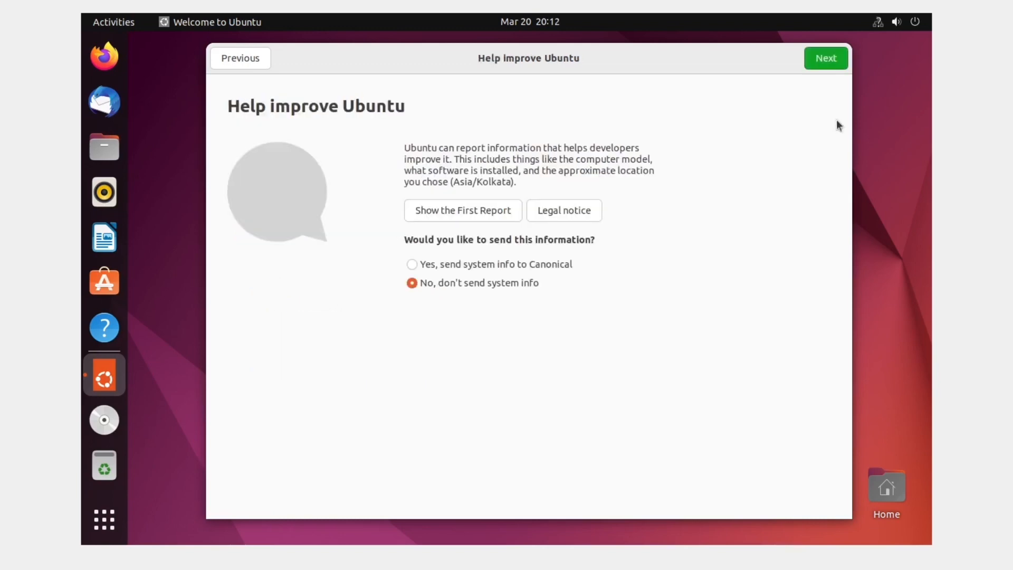
{"action": "left_click", "coordinate": [825, 58]}
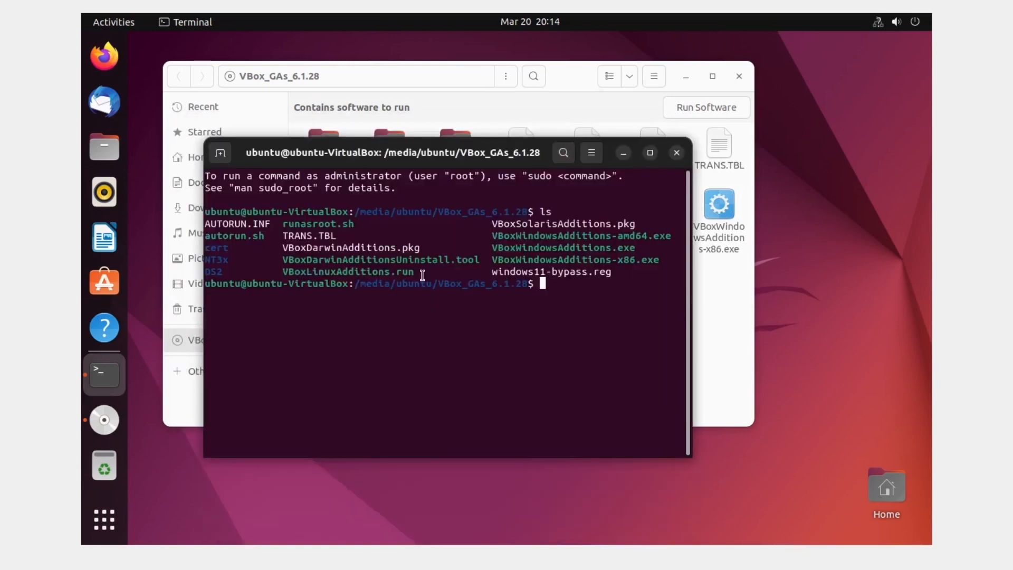
Run ./VBoxLinuxAdditions.run from the Guest Additions disc in the terminal.
{"action": "double_click", "coordinate": [285, 271]}
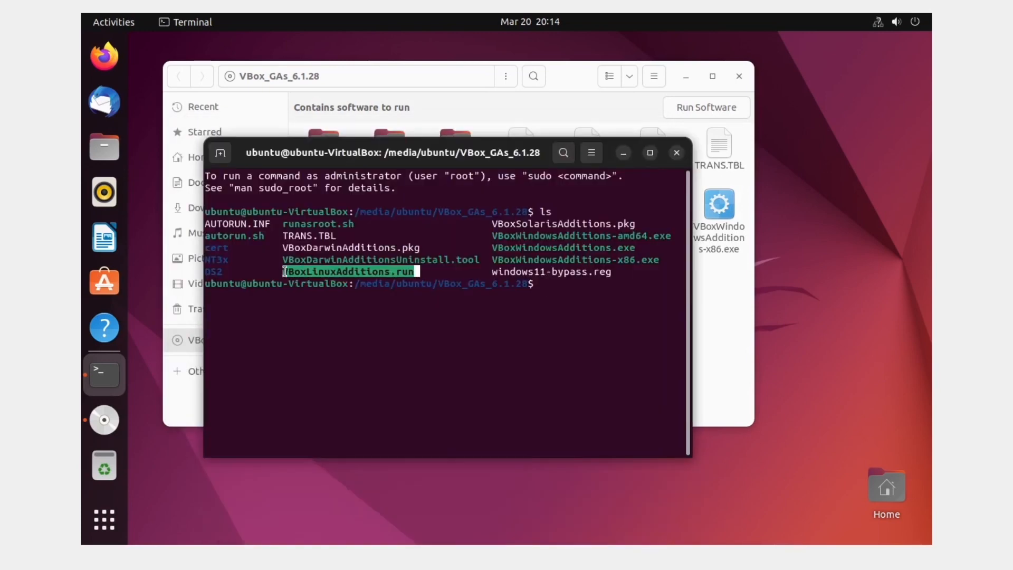
{"action": "type", "text": "./"}
{"action": "right_click", "coordinate": [492, 322]}
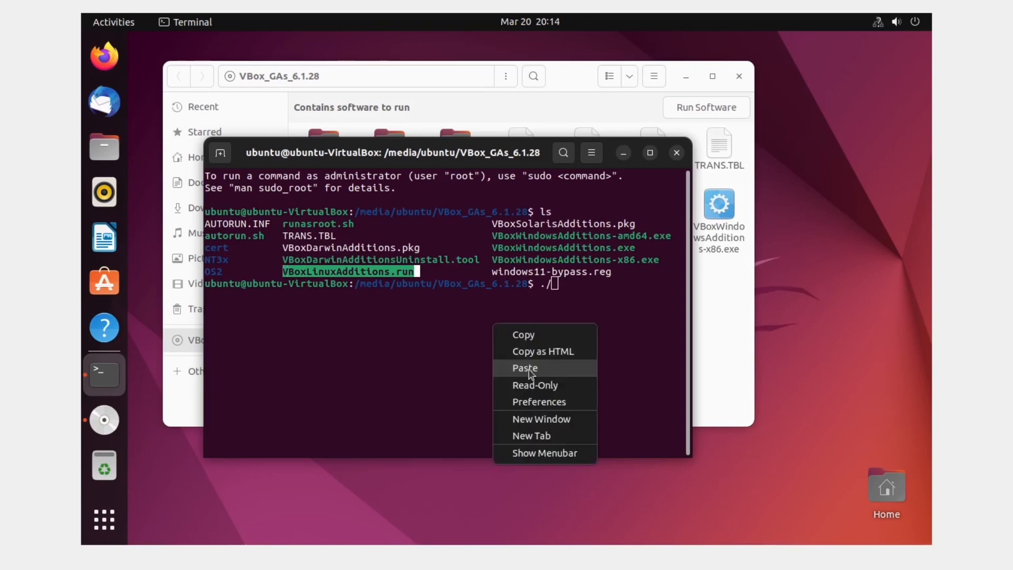
{"action": "left_click", "coordinate": [530, 371]}
{"action": "key", "text": "Return"}
Rerun the VBoxLinuxAdditions.run command with sudo for administrator rights.
{"action": "left_click_drag", "start_coordinate": [366, 154], "coordinate": [335, 97]}
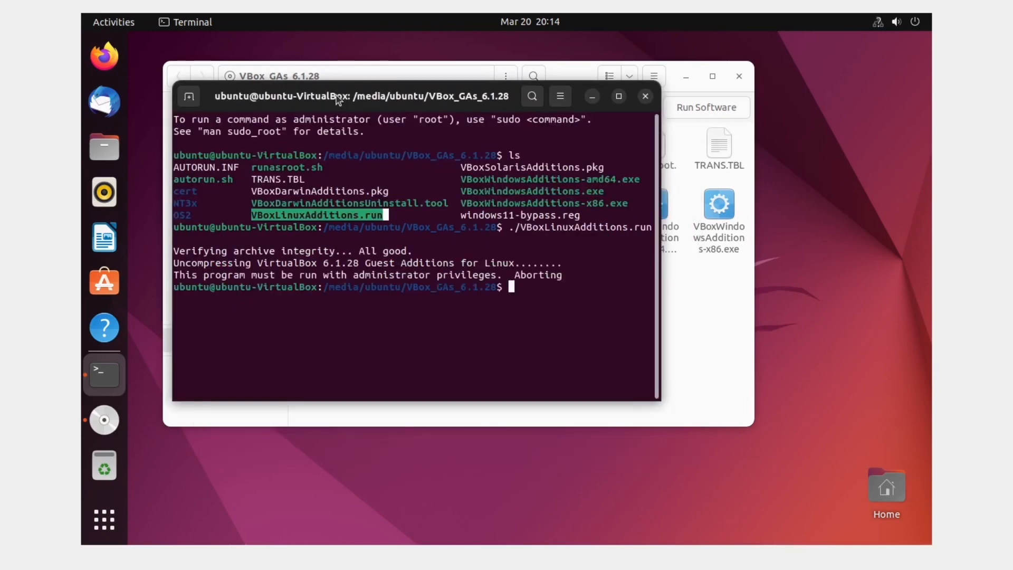
{"action": "key", "text": "Up"}
{"action": "key", "text": "Home"}
{"action": "type", "text": "sudo"}
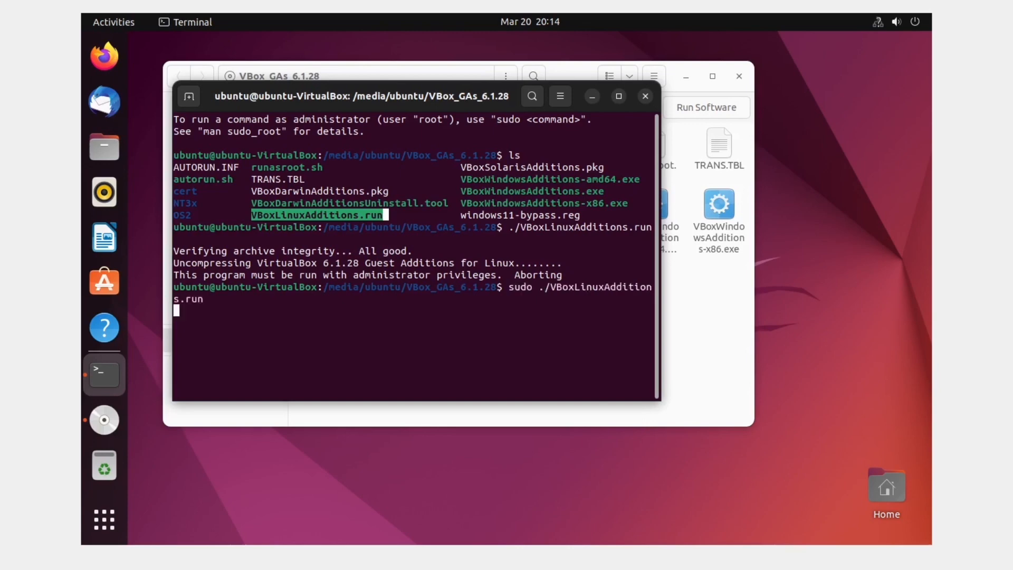
{"action": "key", "text": "Return"}
{"action": "key", "text": "Return"}
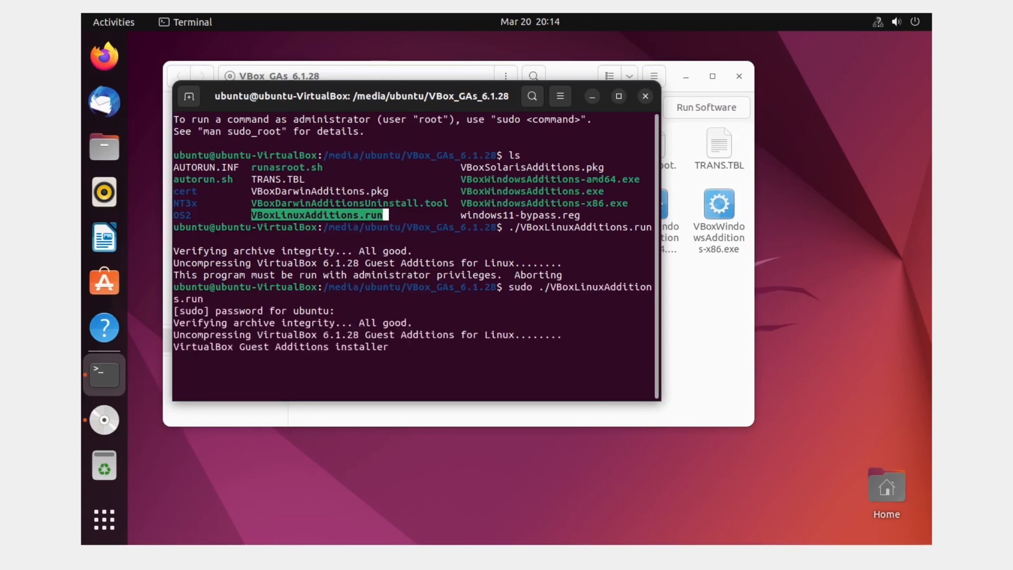